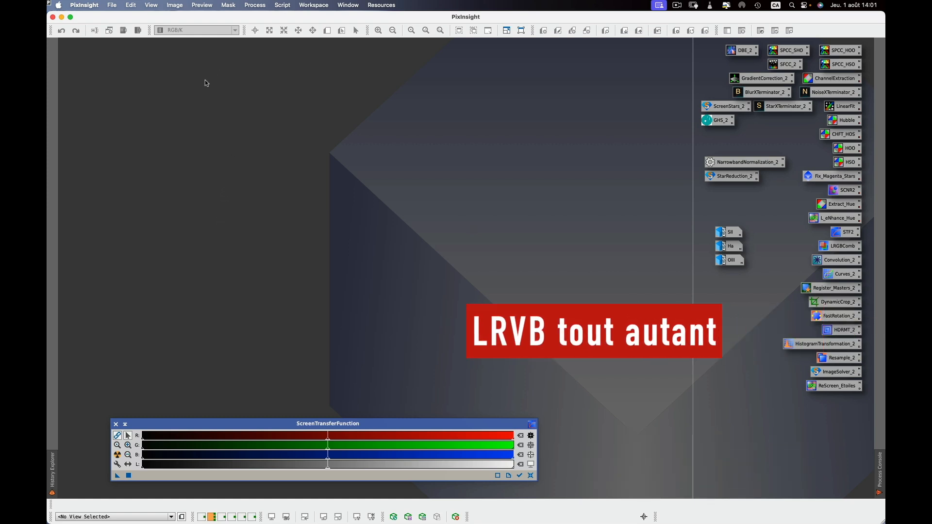
# Step: Open an image container, reset its list and add all open views: Ha, OIII and SII
pyautogui.rightClick(163, 123)
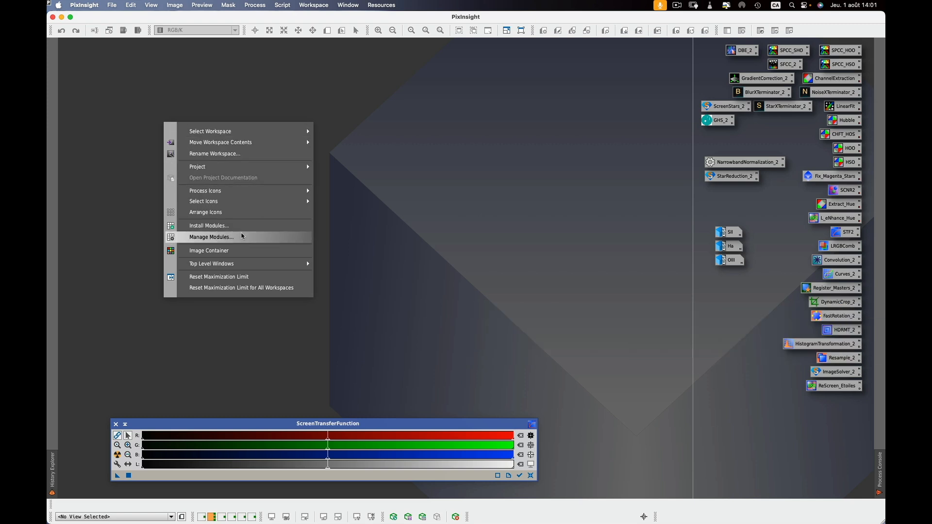
pyautogui.click(223, 250)
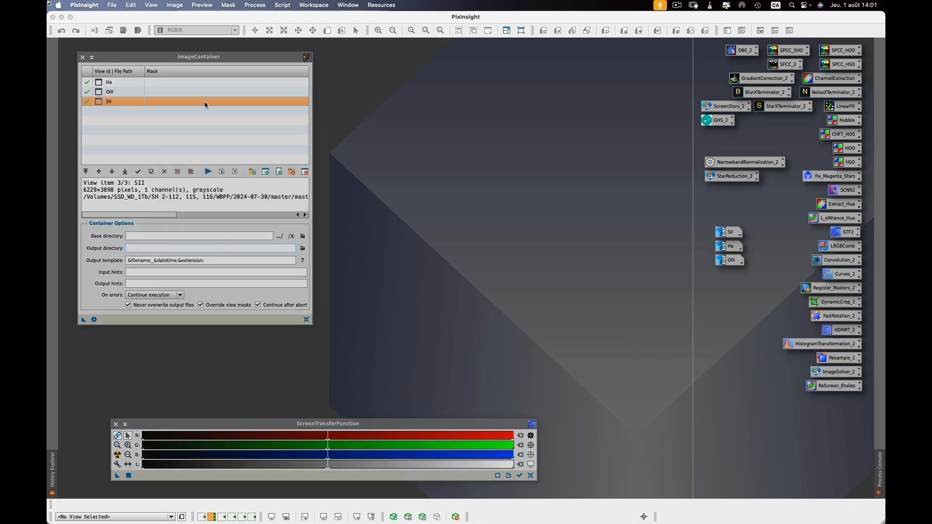
pyautogui.click(226, 57)
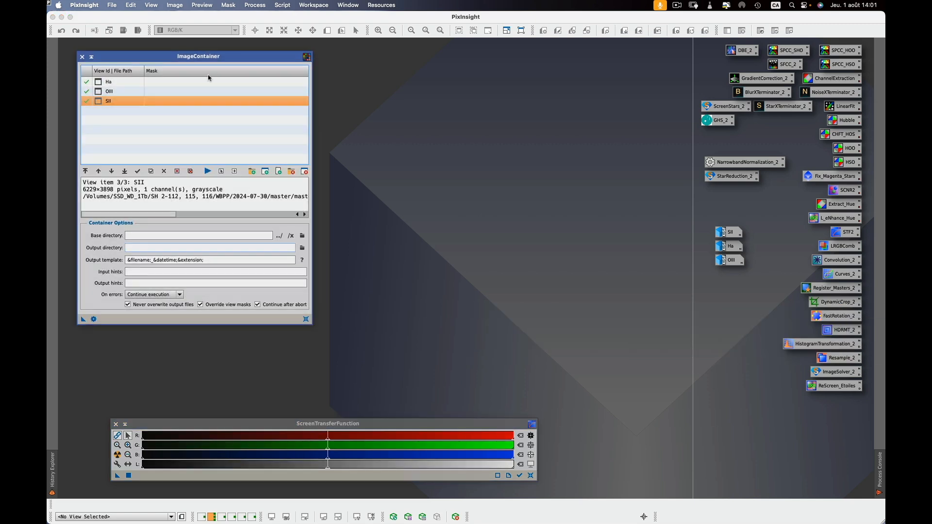
pyautogui.click(306, 320)
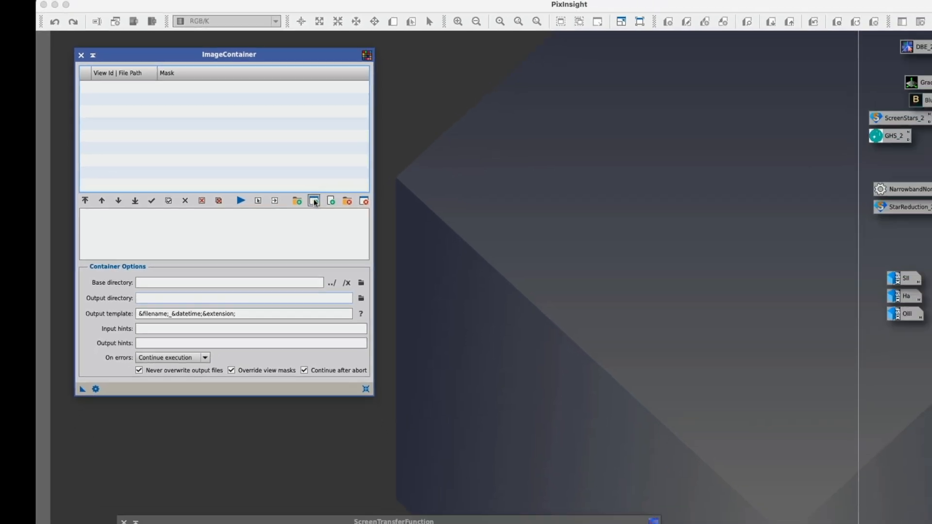
pyautogui.click(348, 221)
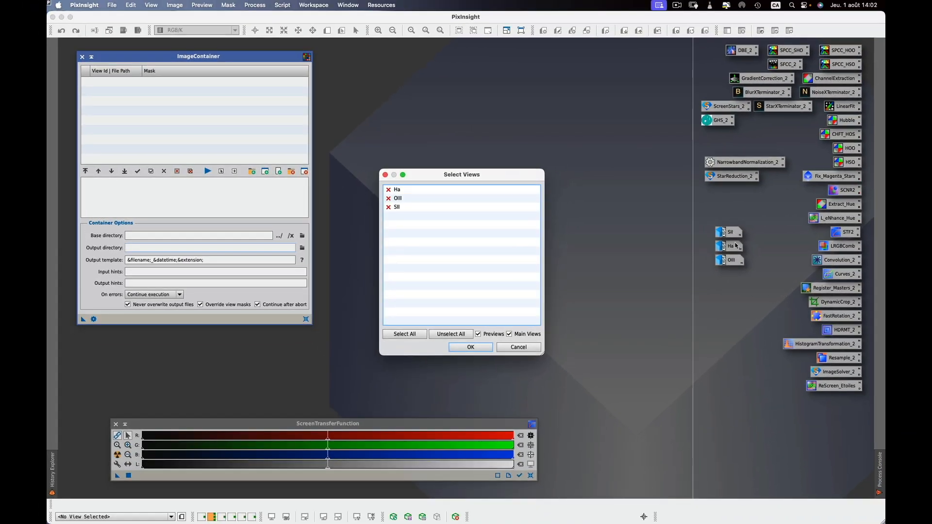
pyautogui.click(413, 335)
pyautogui.click(471, 347)
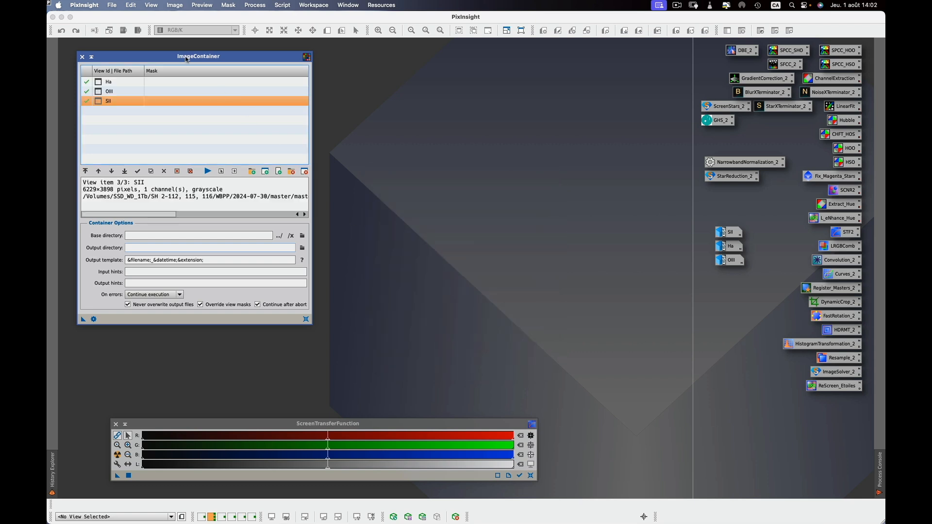
# Step: Open a ProcessContainer, reset it to an empty list and place it beside the image container
pyautogui.click(261, 5)
pyautogui.moveTo(264, 18)
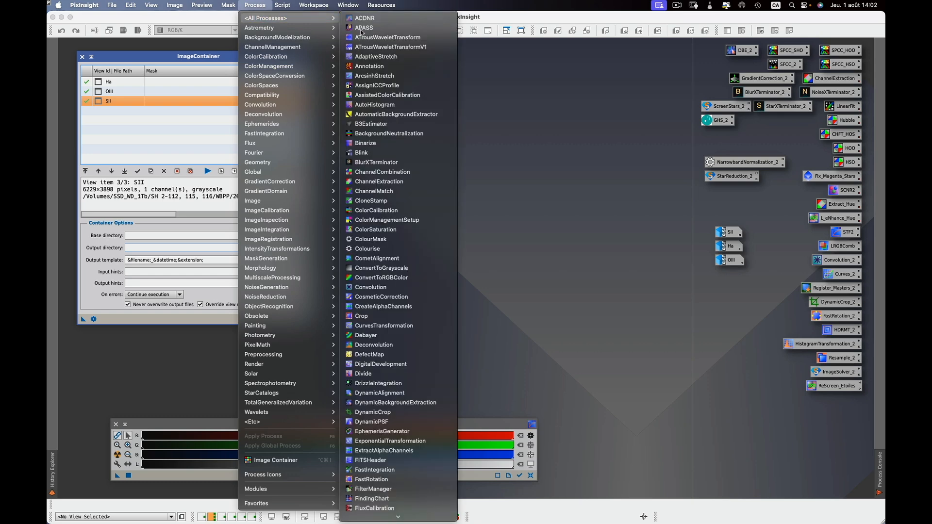
pyautogui.scroll(-15, 408, 321)
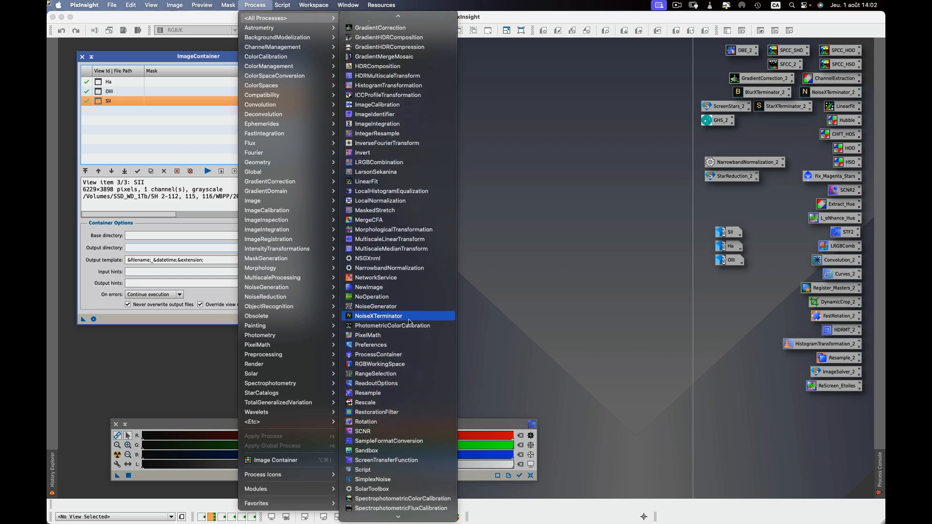
pyautogui.click(403, 288)
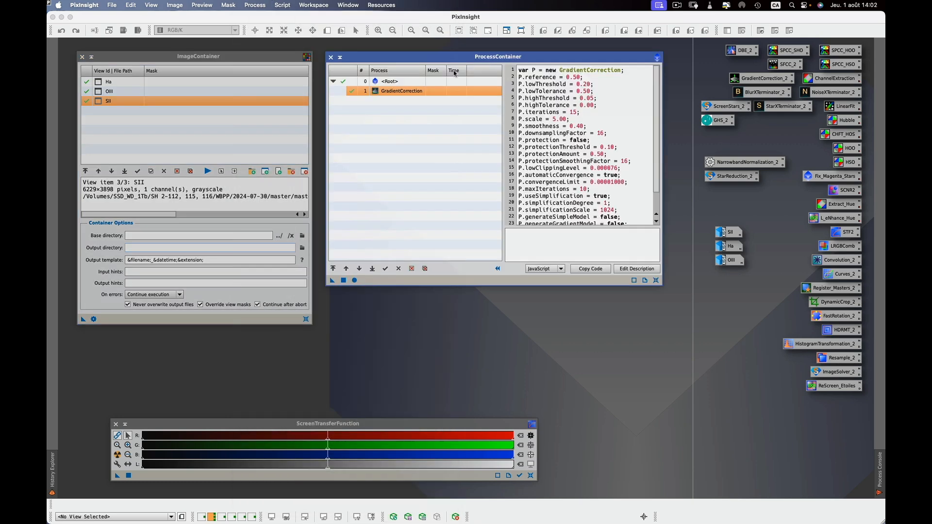
pyautogui.click(655, 282)
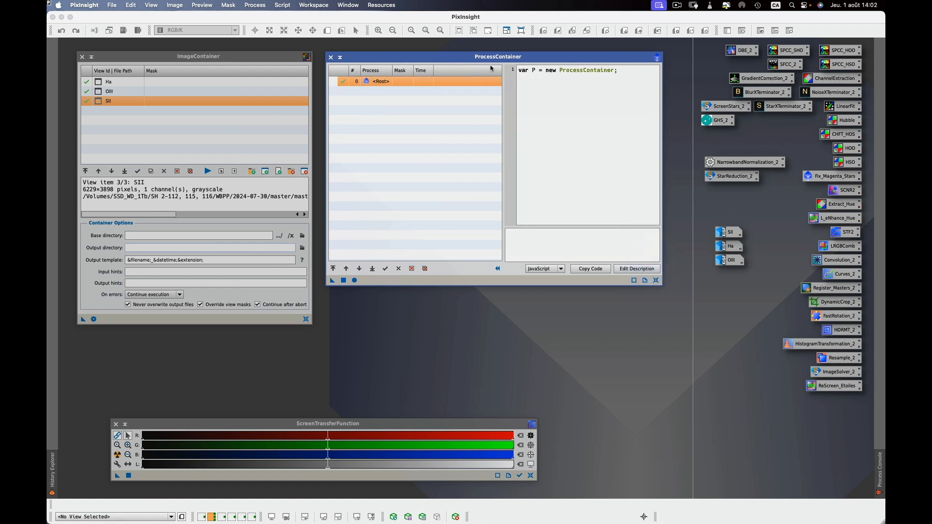
pyautogui.moveTo(486, 57); pyautogui.dragTo(480, 58)
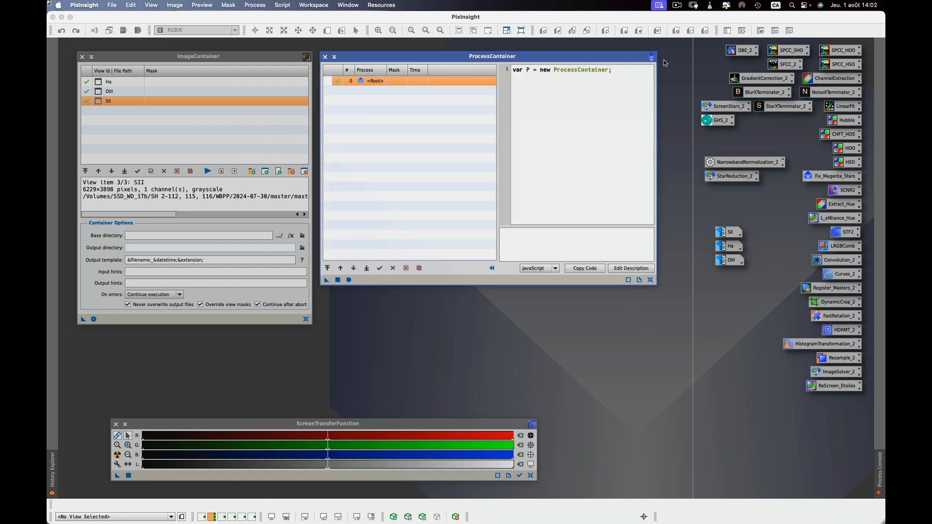
# Step: Add GradientCorrection to the process container with automatic convergence and simplified model enabled and structure protection disabled
pyautogui.doubleClick(761, 81)
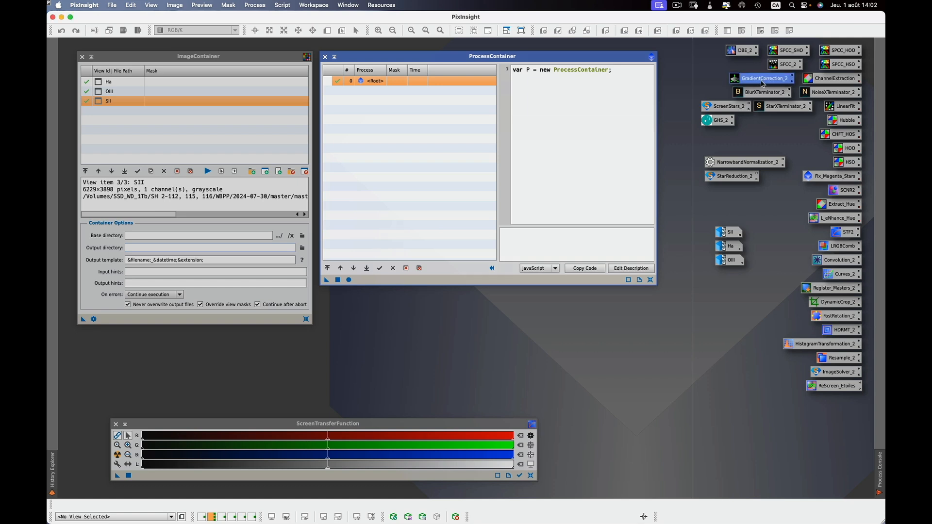
pyautogui.moveTo(761, 80); pyautogui.dragTo(704, 93)
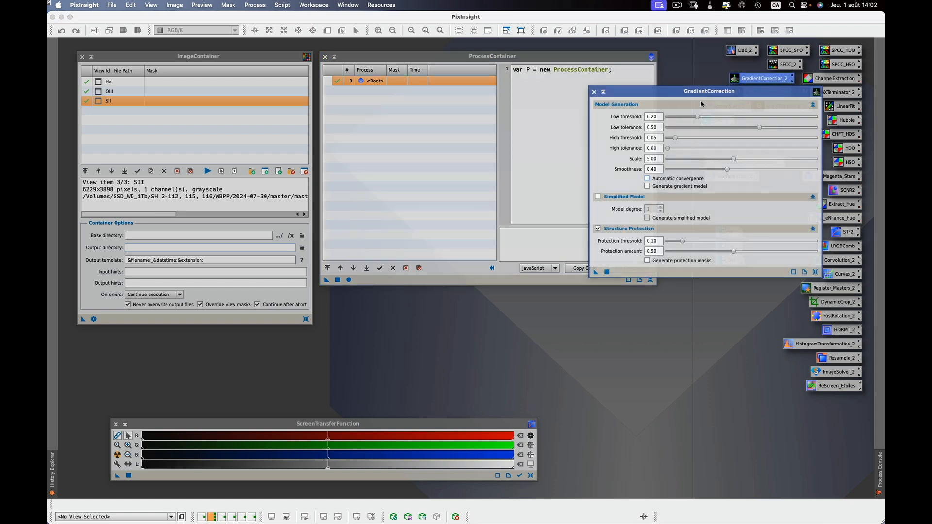
pyautogui.click(647, 179)
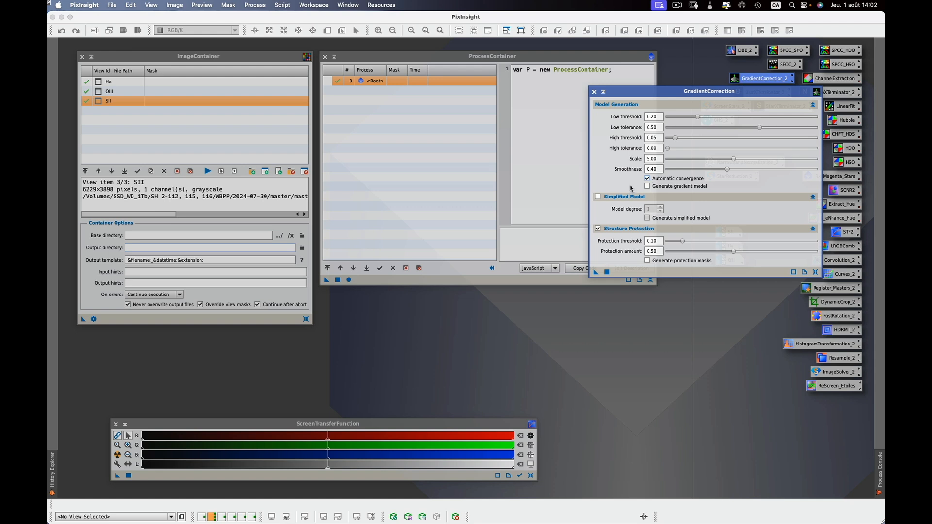
pyautogui.click(598, 197)
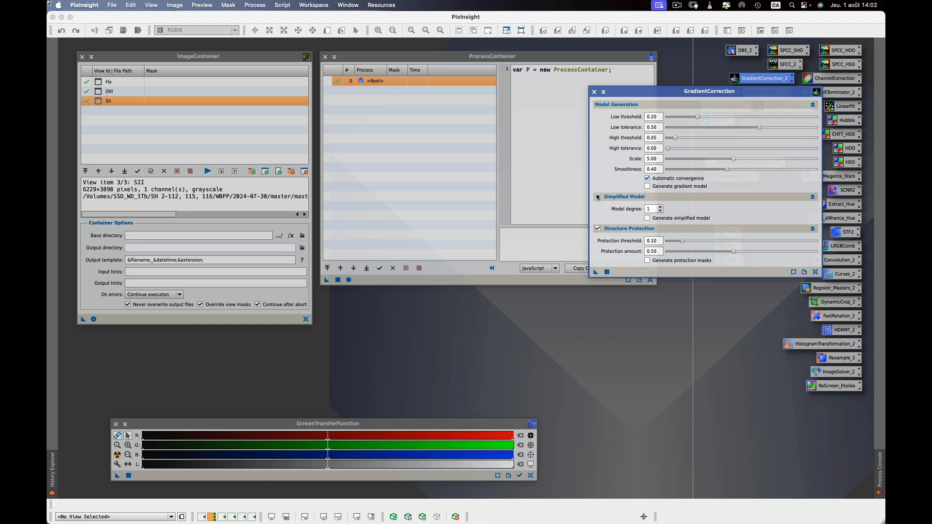
pyautogui.click(598, 229)
pyautogui.moveTo(596, 275); pyautogui.dragTo(388, 91)
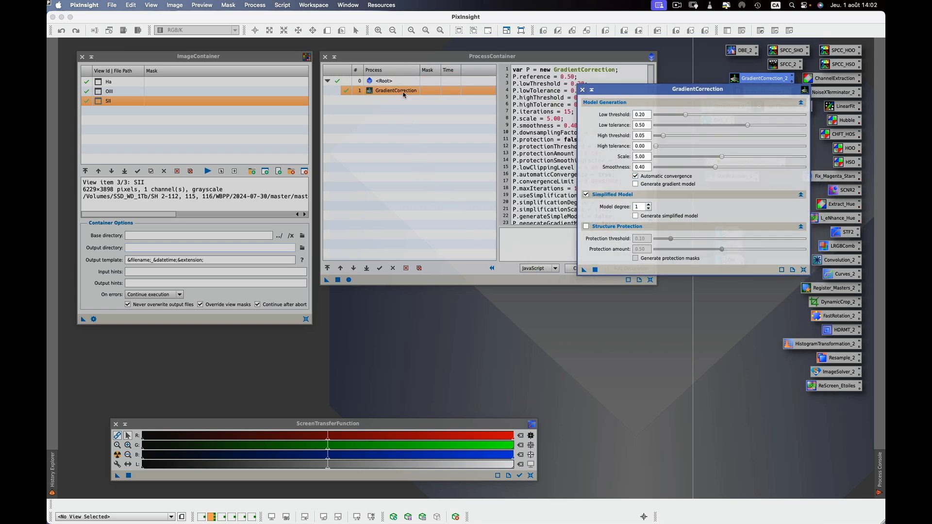
pyautogui.click(582, 90)
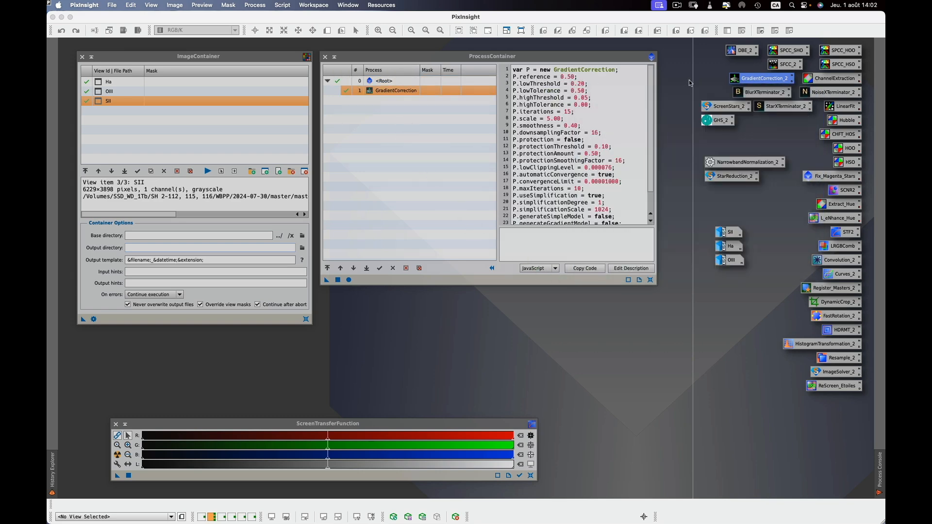
# Step: Add BlurXTerminator to the process container with Sharpen Stars at 0.20 and Sharpen Nonstellar at 0.30
pyautogui.doubleClick(765, 95)
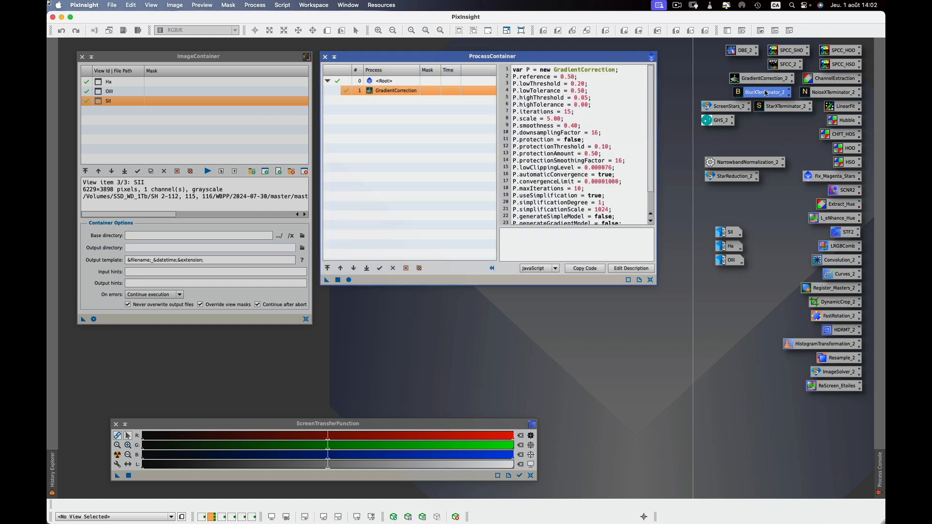
pyautogui.moveTo(651, 122); pyautogui.dragTo(651, 126)
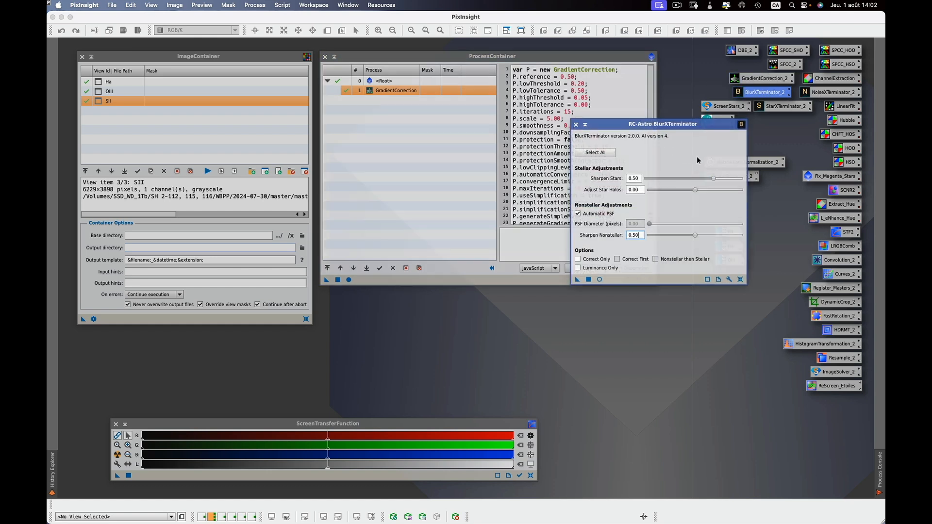
pyautogui.moveTo(713, 180); pyautogui.dragTo(674, 184)
pyautogui.click(695, 235)
pyautogui.moveTo(696, 236); pyautogui.dragTo(679, 238)
pyautogui.moveTo(577, 279); pyautogui.dragTo(402, 103)
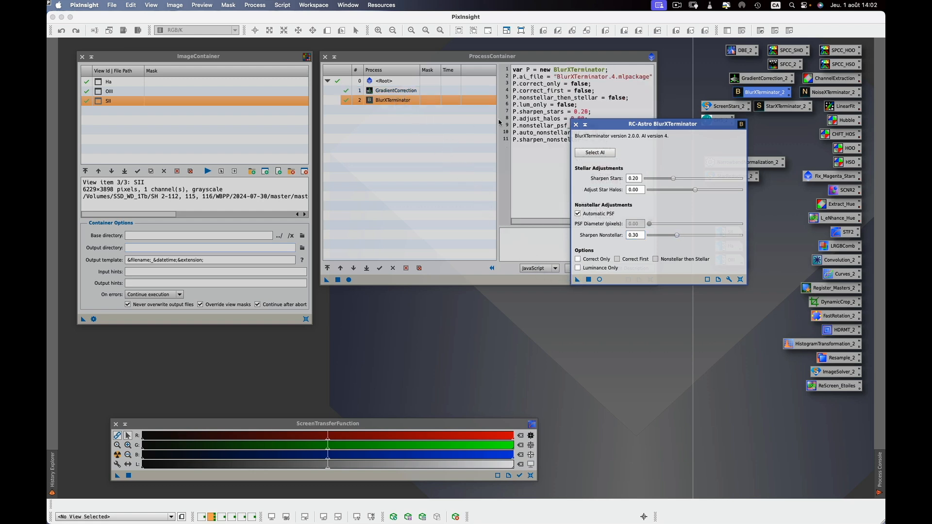
pyautogui.click(576, 124)
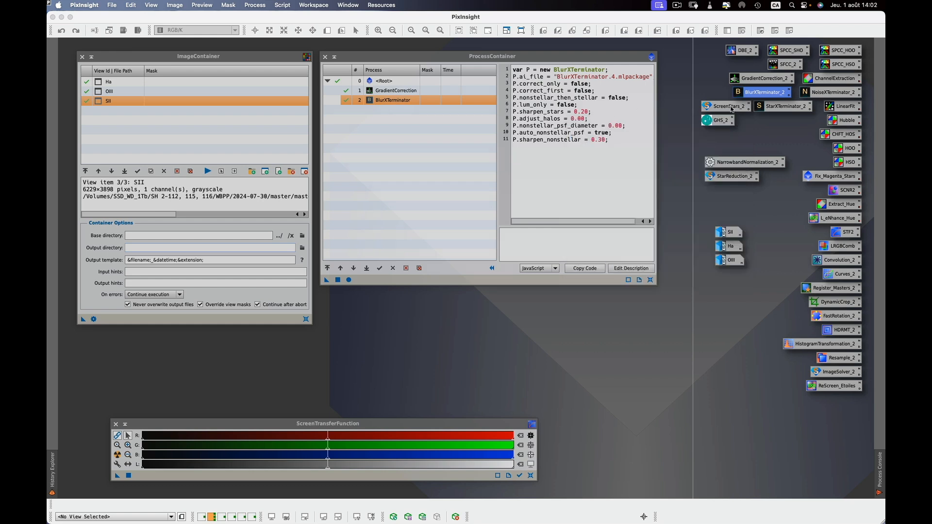
# Step: Add the saved NoiseXTerminator instance after BlurXTerminator in the process container, keeping its preset settings
pyautogui.doubleClick(829, 94)
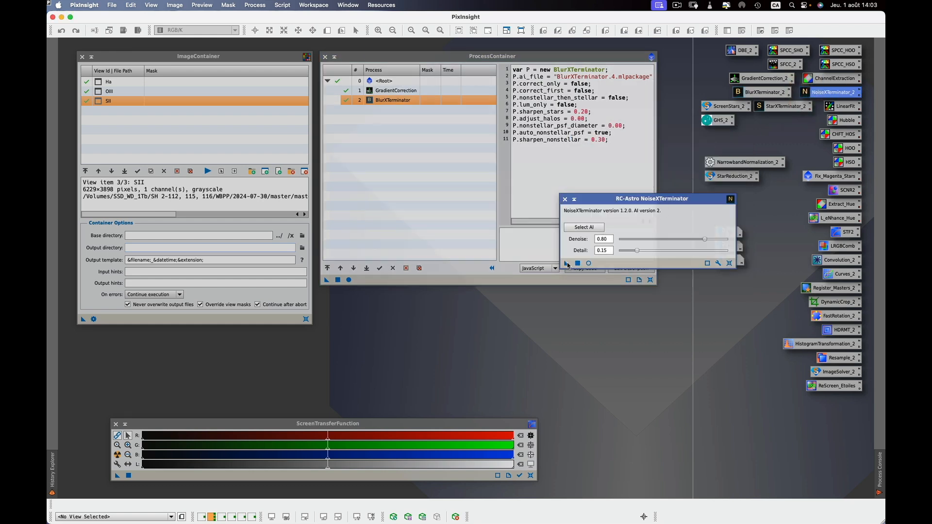
pyautogui.moveTo(566, 263); pyautogui.dragTo(389, 112)
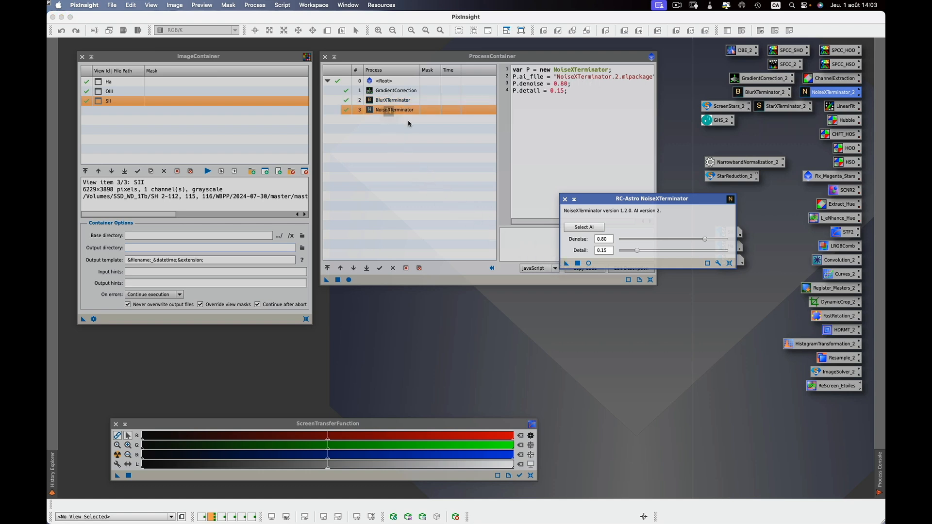
pyautogui.click(565, 199)
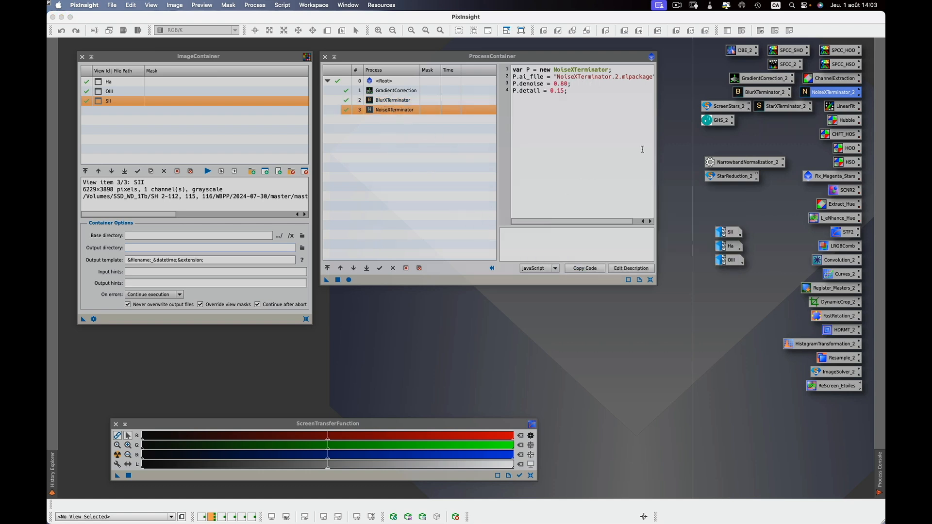
# Step: Add StarXTerminator with Generate Star Image enabled as the last process in the process container
pyautogui.doubleClick(786, 108)
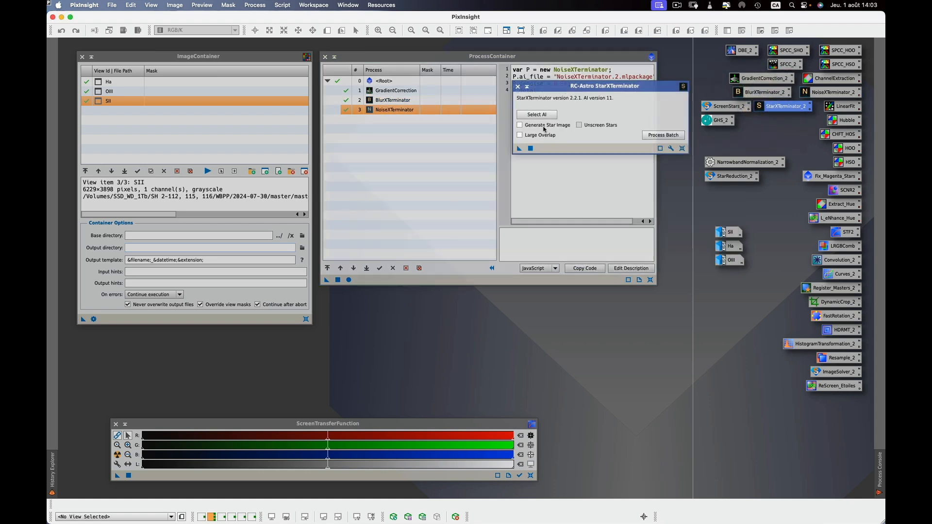
pyautogui.click(520, 126)
pyautogui.moveTo(519, 149); pyautogui.dragTo(417, 126)
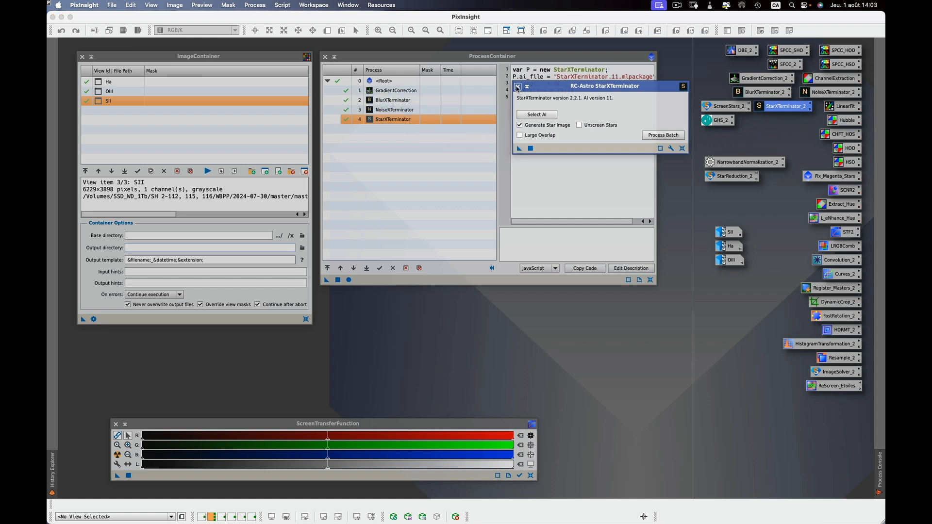
pyautogui.click(517, 87)
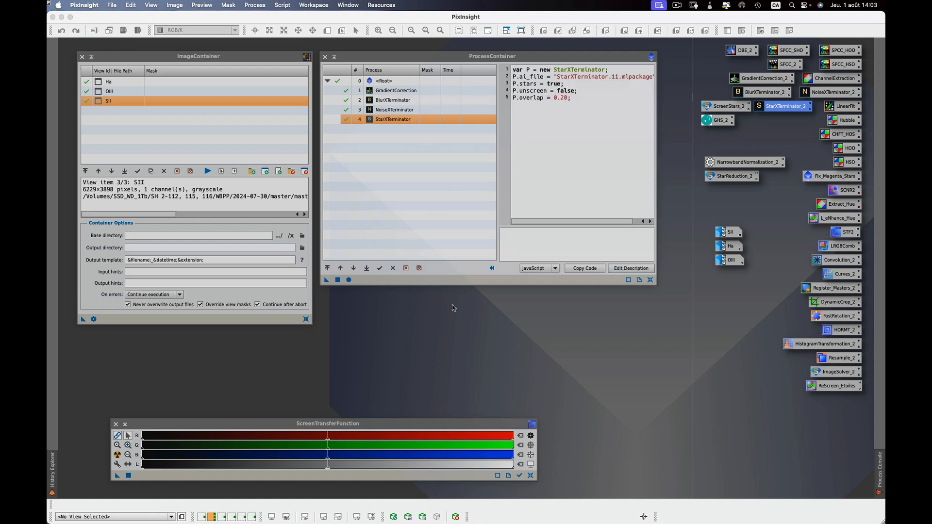
# Step: Collapse the process and image container windows and place the image container just below the process container
pyautogui.moveTo(734, 247)
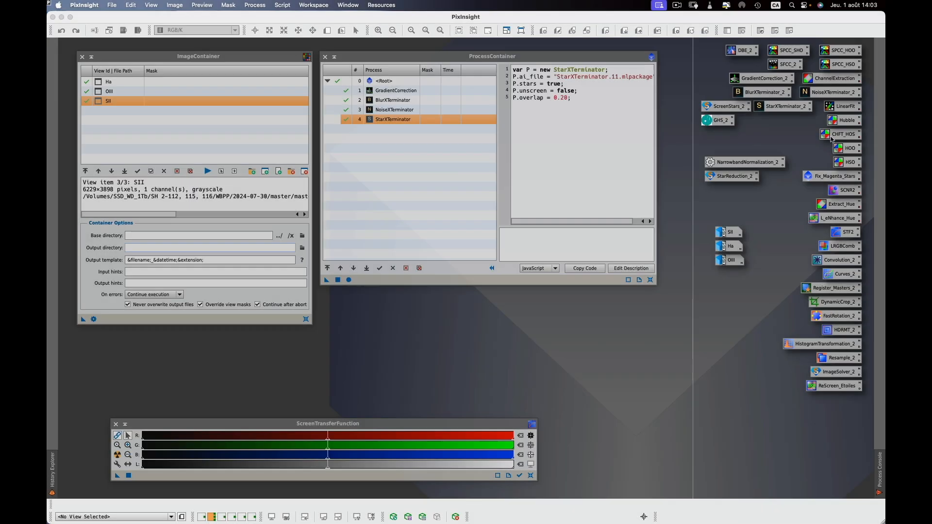
pyautogui.click(335, 59)
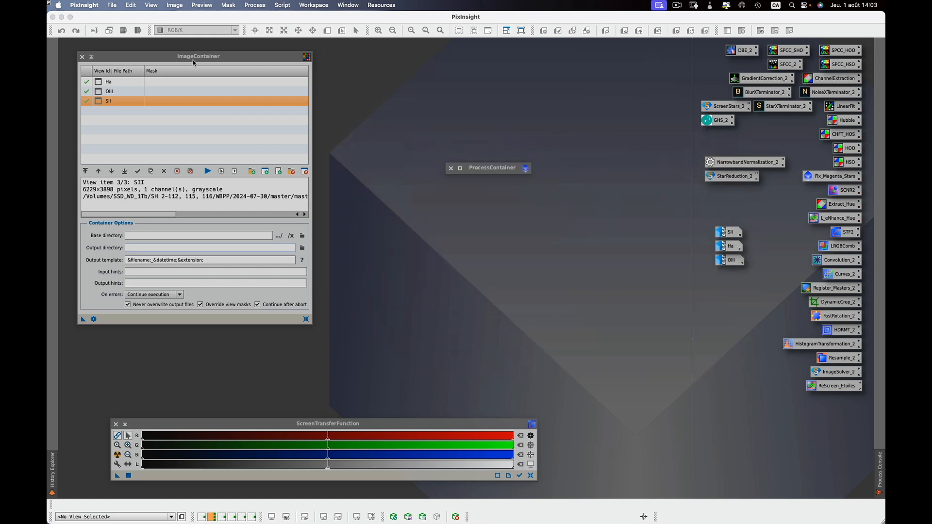
pyautogui.click(91, 57)
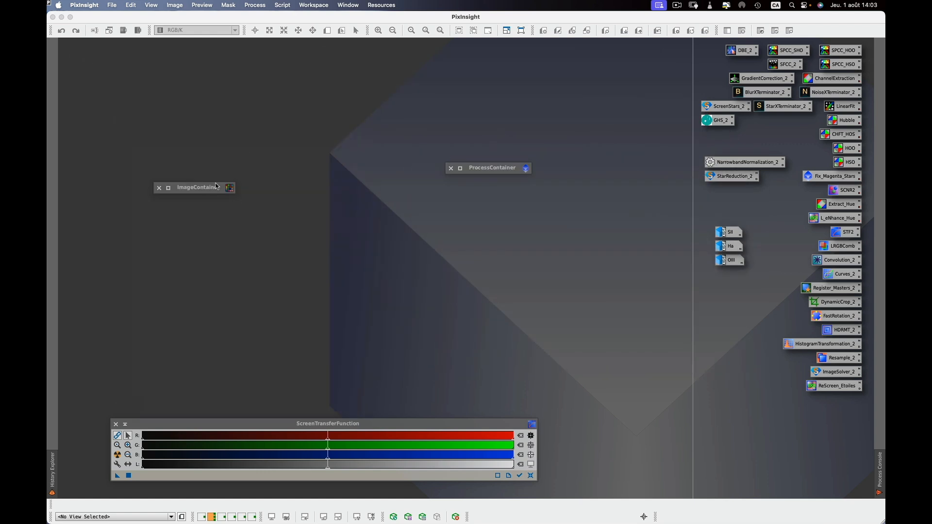
pyautogui.moveTo(217, 186)
pyautogui.mouseDown()
pyautogui.moveTo(519, 232)
pyautogui.moveTo(508, 197)
pyautogui.mouseUp()
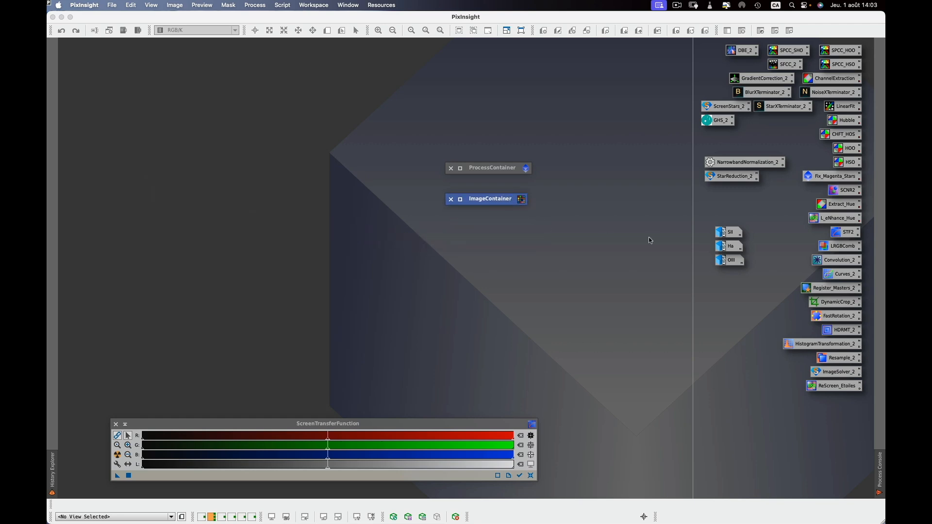
# Step: Open the Ha image, duplicate it as a clone and minimise both the original and the clone
pyautogui.doubleClick(723, 248)
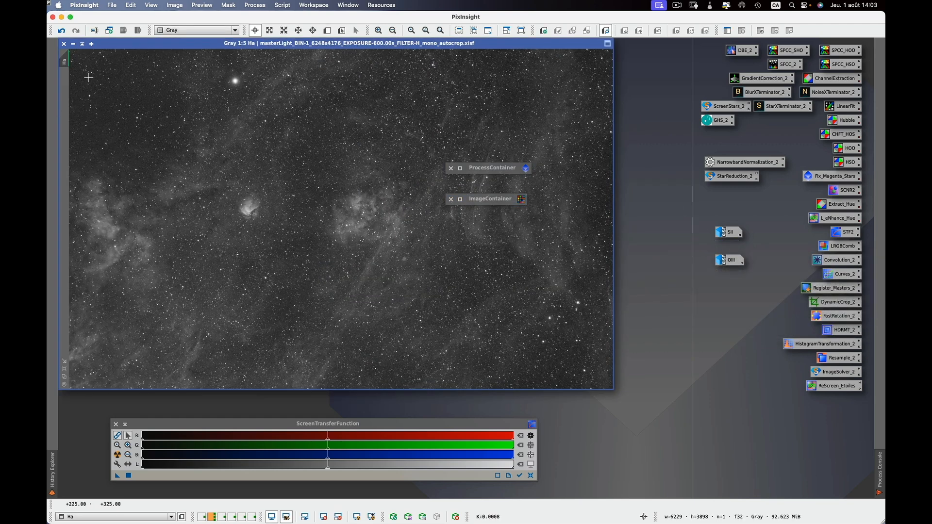
pyautogui.moveTo(65, 64)
pyautogui.moveTo(65, 63); pyautogui.dragTo(81, 79)
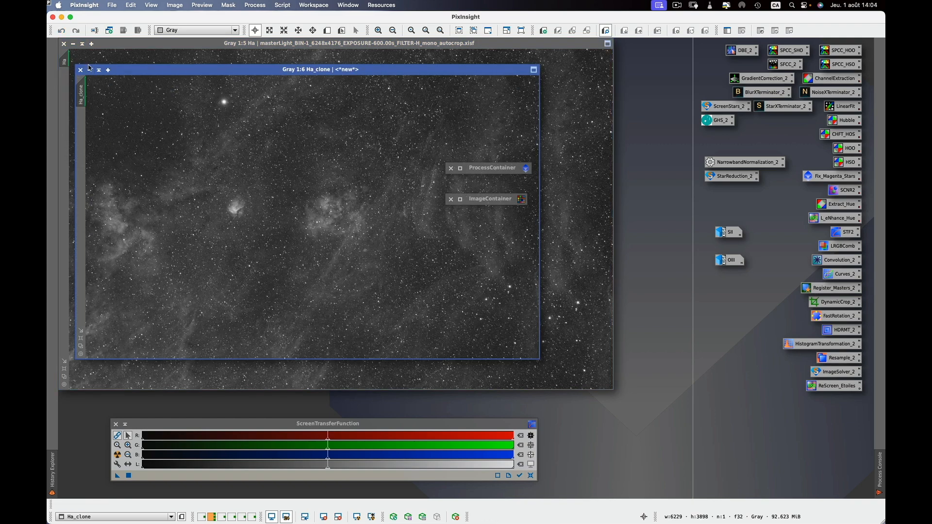
pyautogui.click(73, 44)
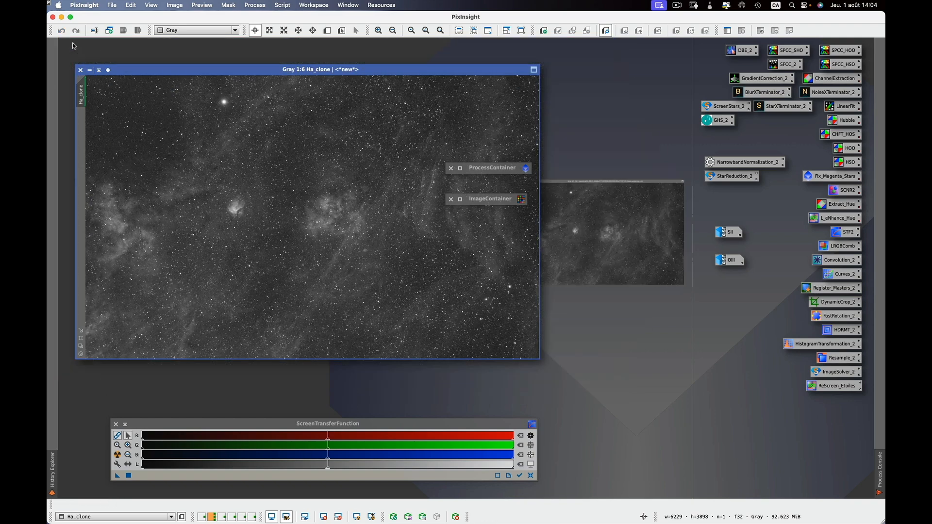
pyautogui.click(90, 70)
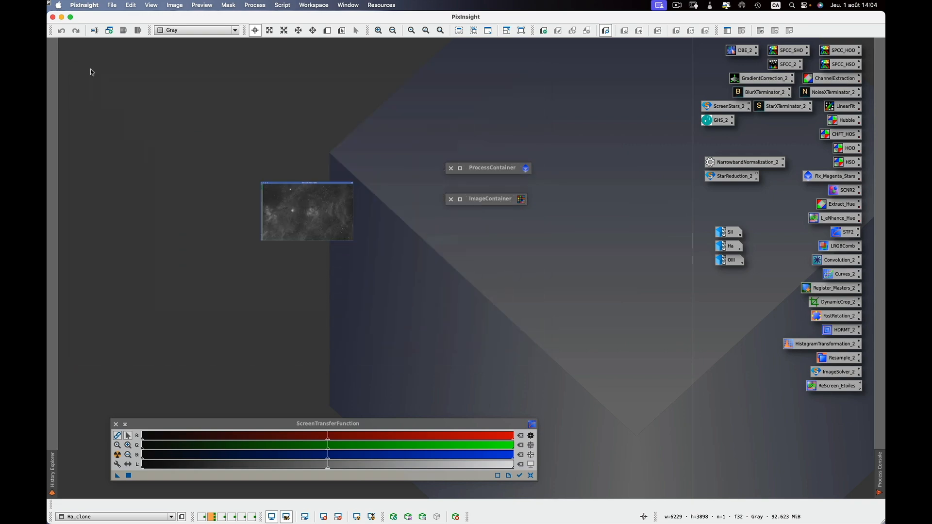
# Step: Place the Ha clone's icon below the three master icons and expand the image and process container windows
pyautogui.moveTo(316, 219); pyautogui.dragTo(724, 282)
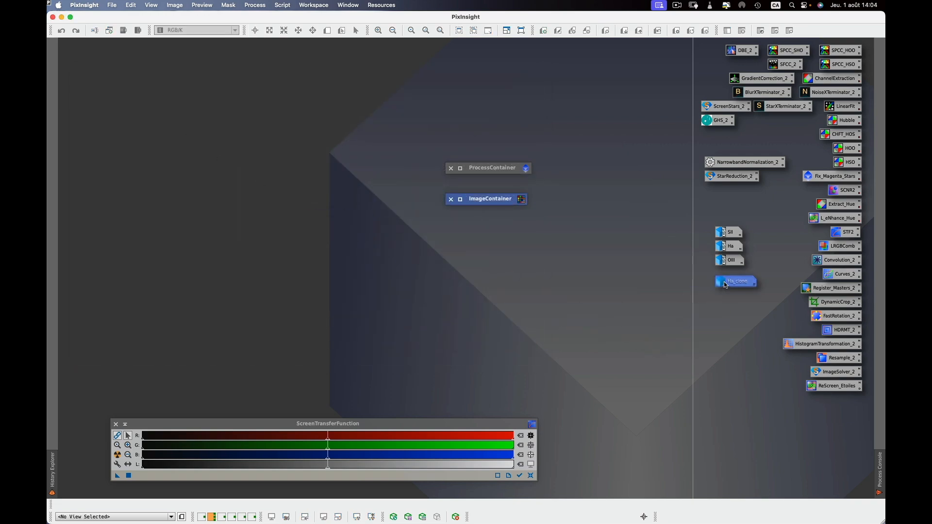
pyautogui.click(461, 200)
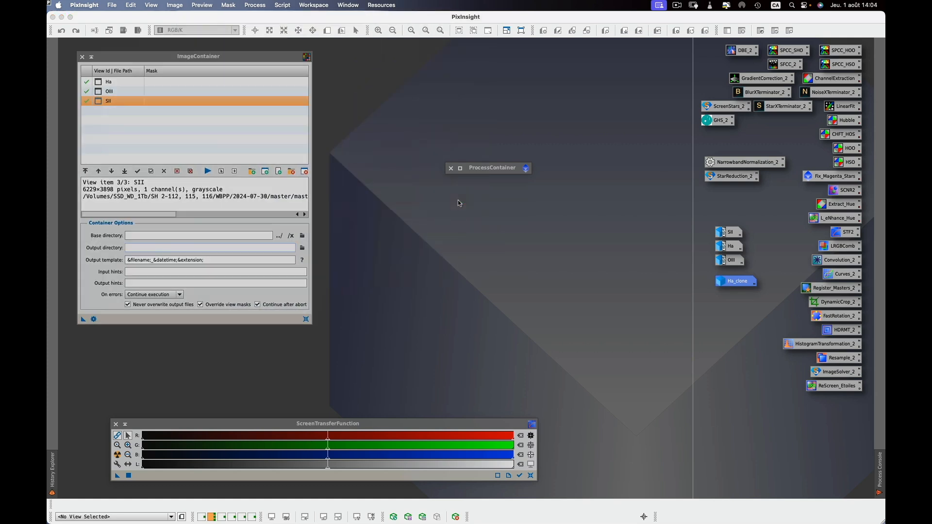
pyautogui.click(460, 168)
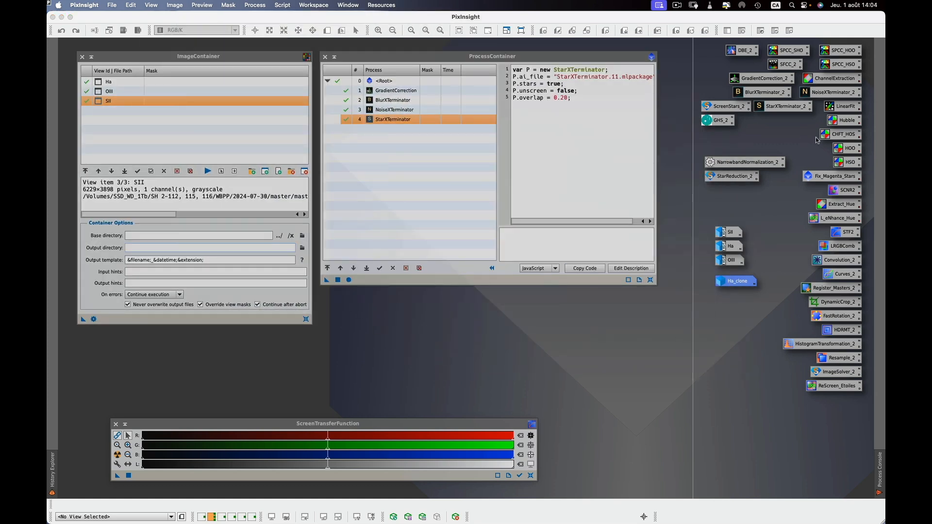
# Step: Add LinearFit with Ha_clone as the reference image as the last process in the process container, then close its window
pyautogui.doubleClick(845, 106)
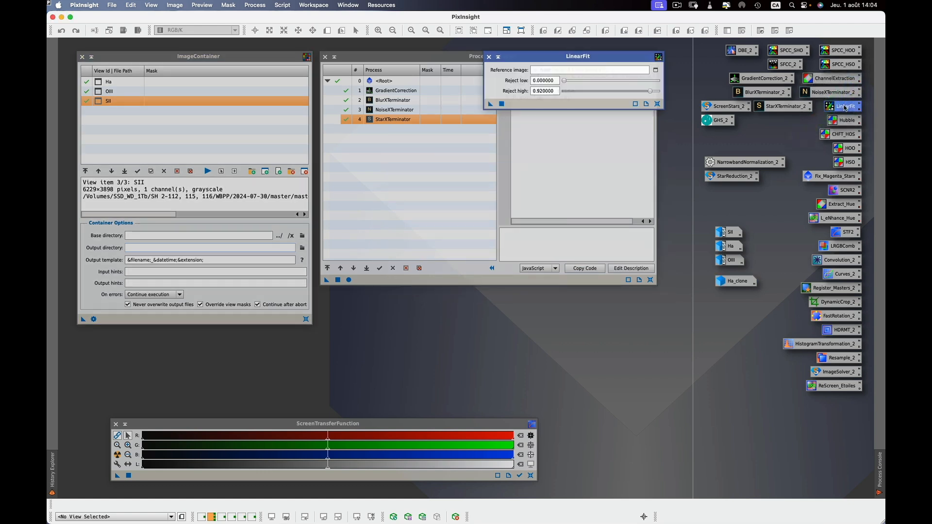
pyautogui.click(655, 70)
pyautogui.click(430, 252)
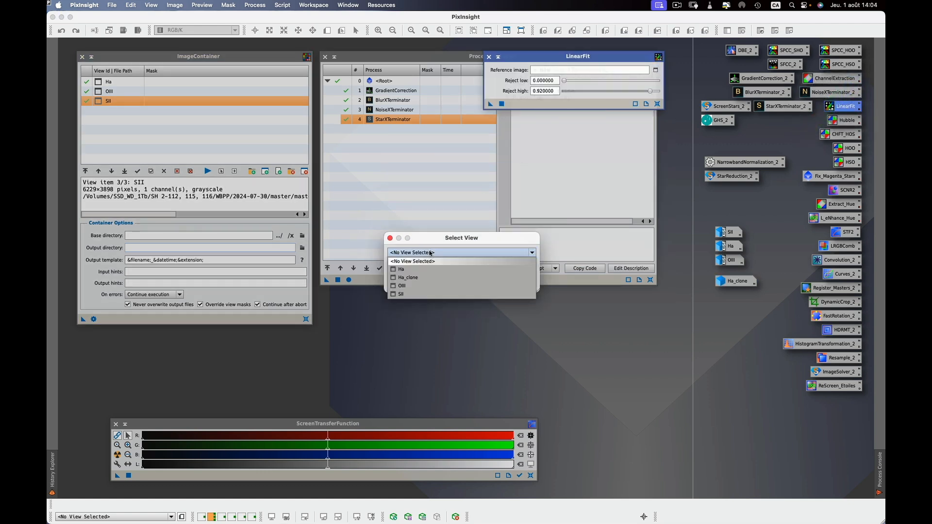
pyautogui.click(408, 278)
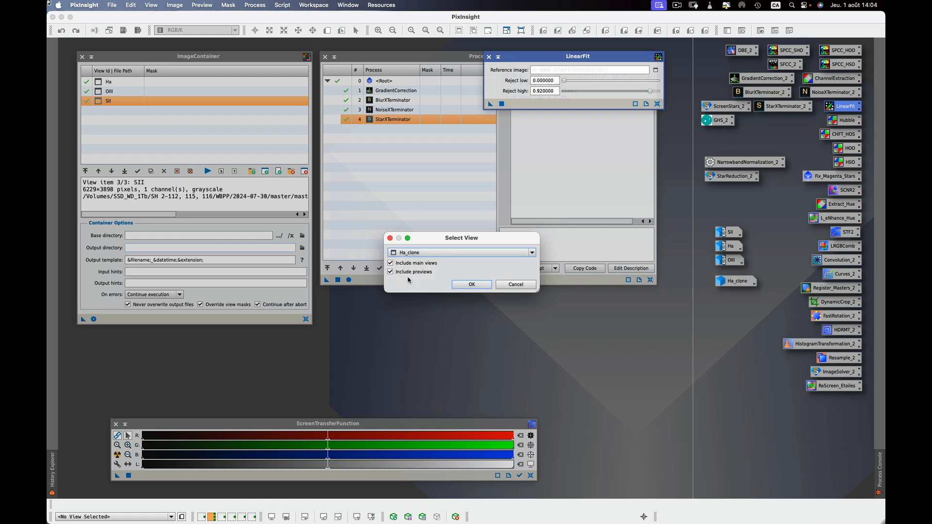
pyautogui.click(470, 284)
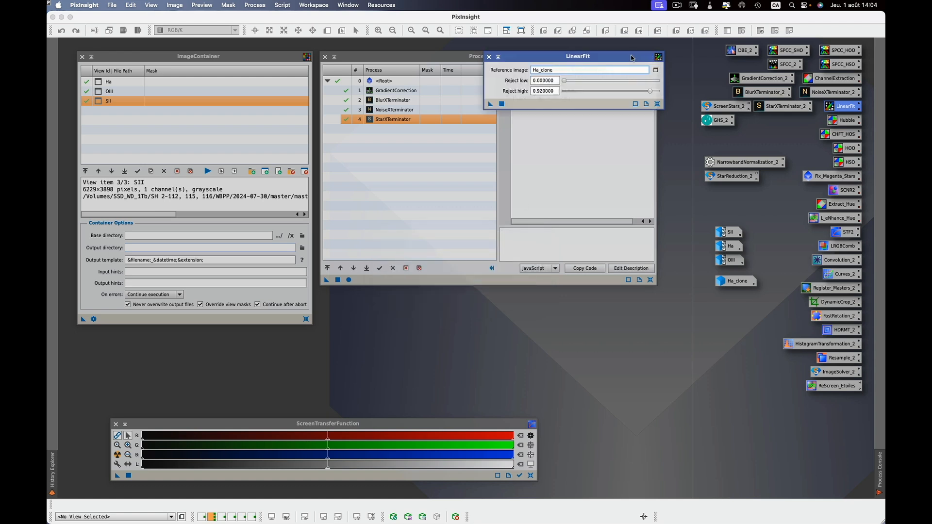
pyautogui.moveTo(631, 54); pyautogui.dragTo(691, 93)
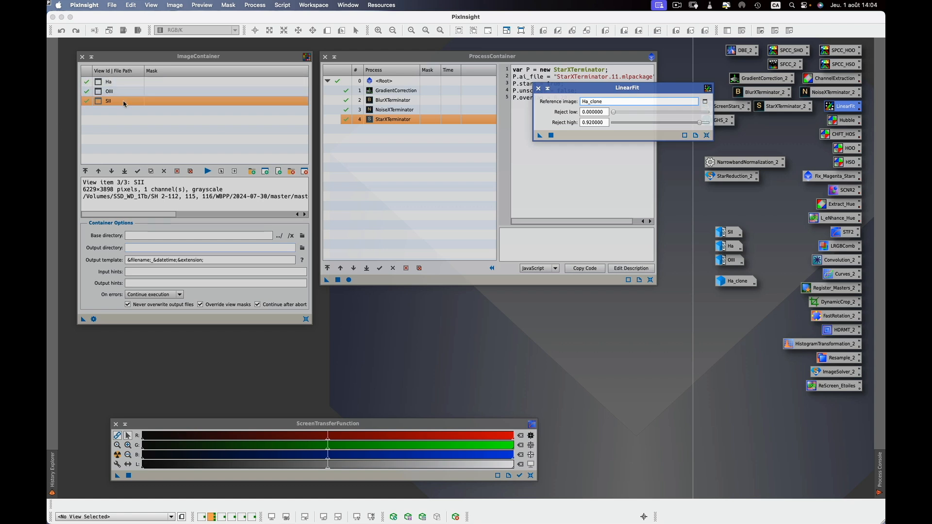
pyautogui.moveTo(539, 135); pyautogui.dragTo(393, 129)
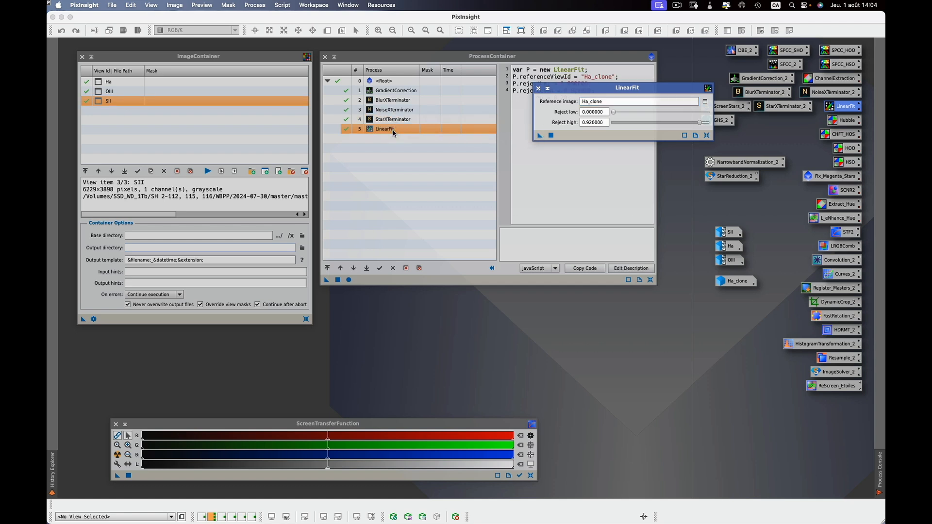
pyautogui.click(538, 88)
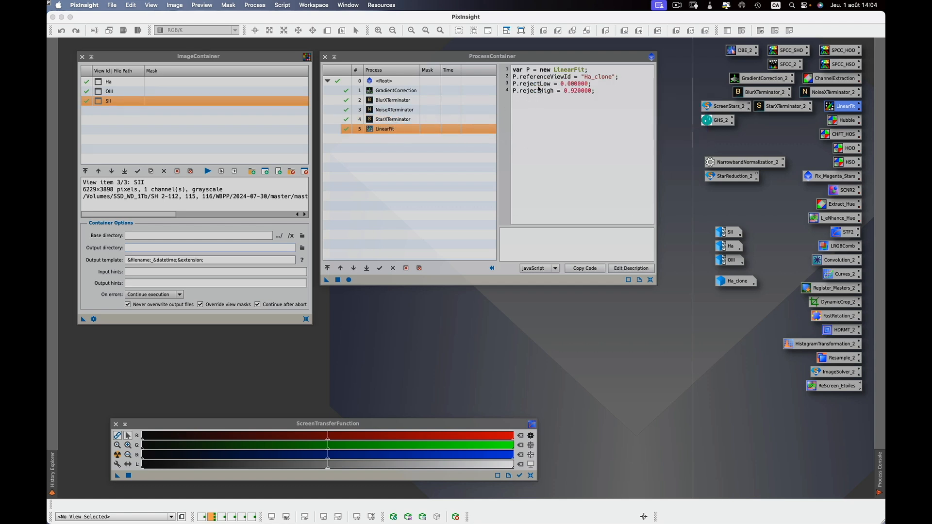
# Step: Run the process container on all the Ha, OIII and SII images in the image container
pyautogui.click(111, 318)
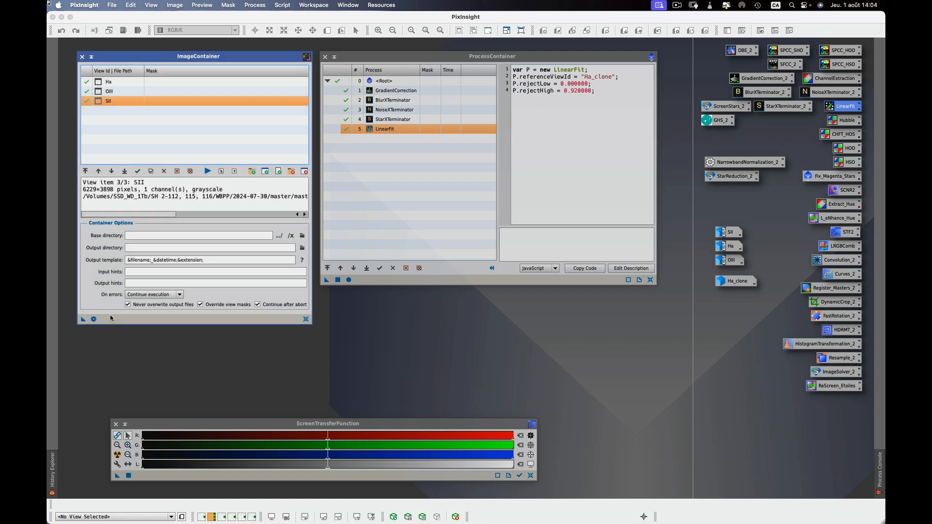
pyautogui.moveTo(83, 324); pyautogui.dragTo(374, 283)
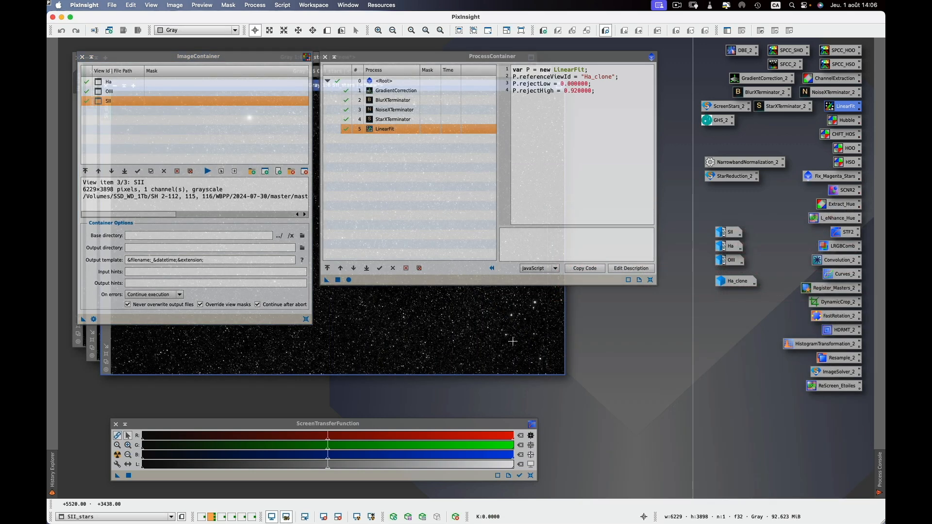
pyautogui.click(883, 468)
# Step: Reset the process container and close both the process and image container windows
pyautogui.click(369, 57)
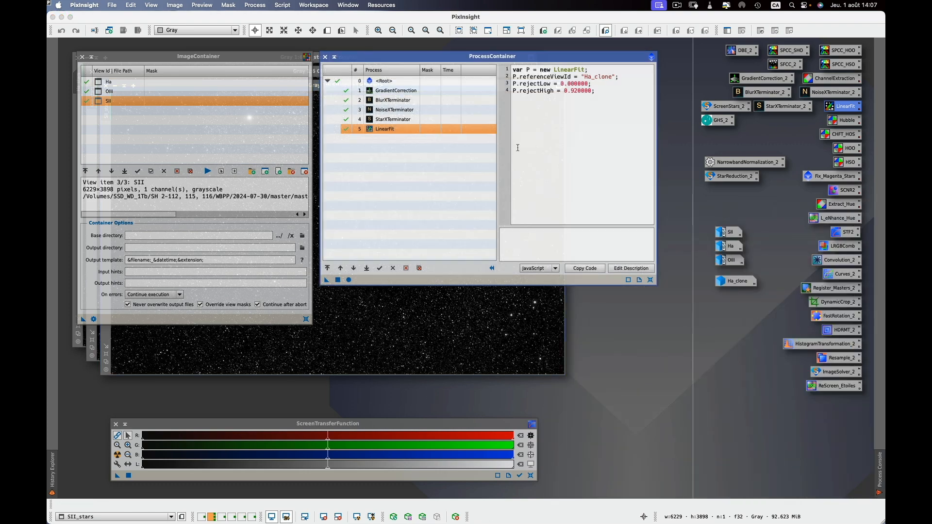
pyautogui.click(650, 280)
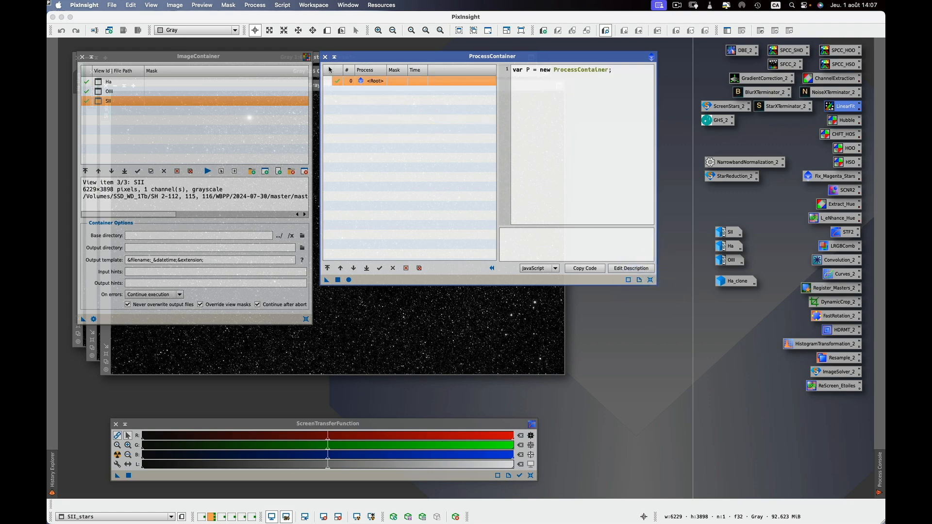
pyautogui.click(325, 57)
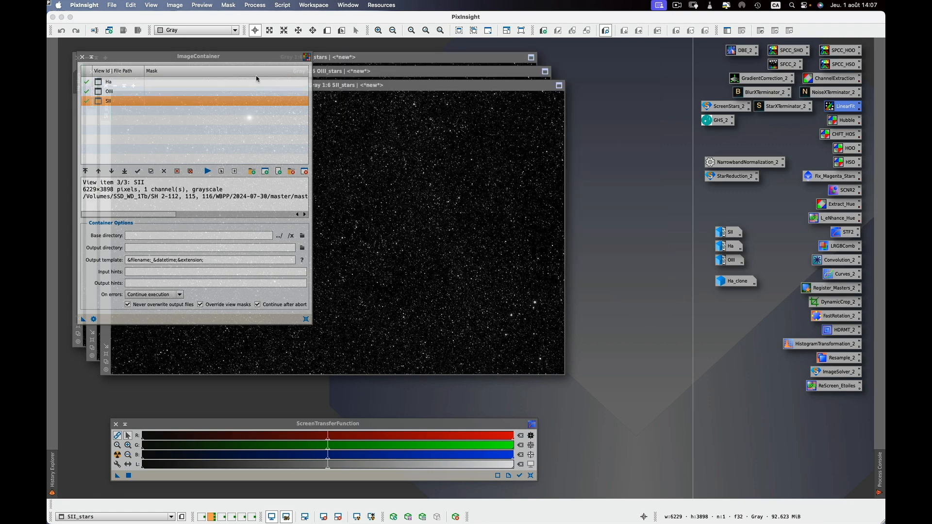
pyautogui.click(257, 112)
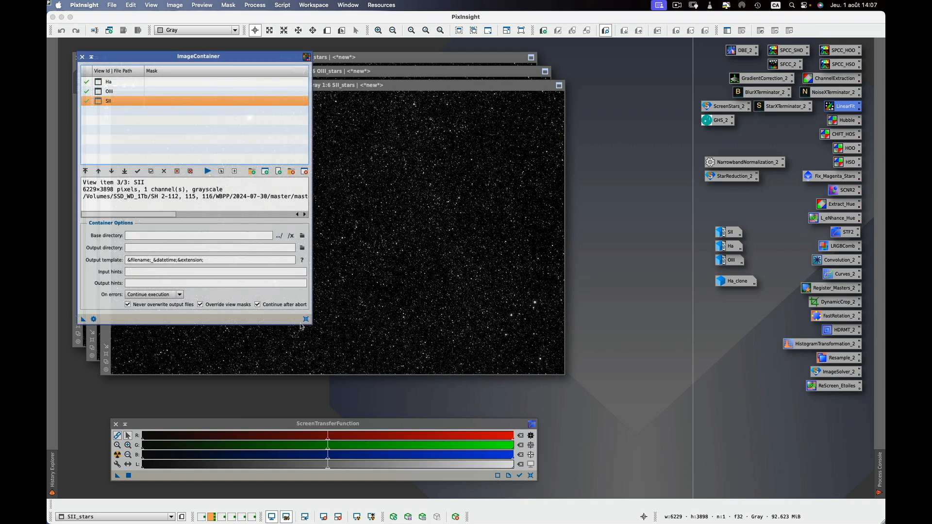
pyautogui.click(82, 56)
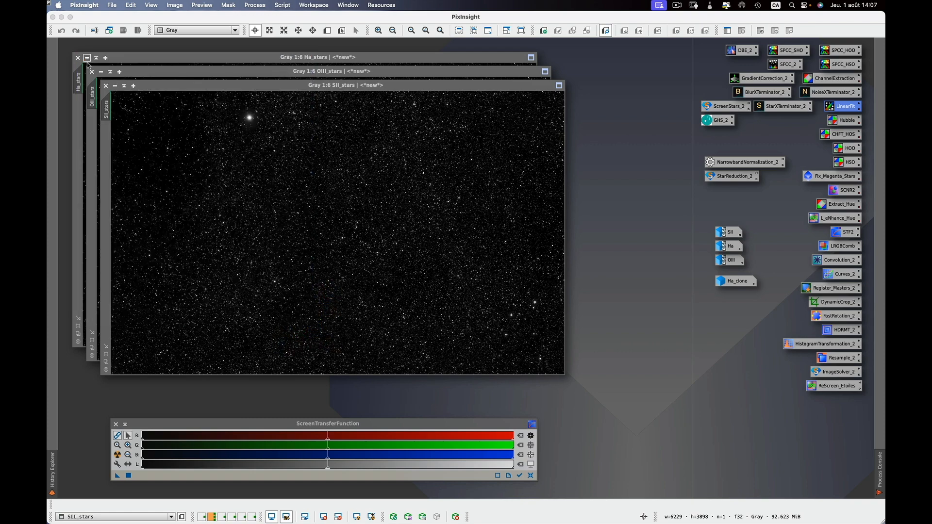
# Step: Minimise the SII, OIII and Ha star images and arrange their icons in a column below the Ha clone icon
pyautogui.click(116, 86)
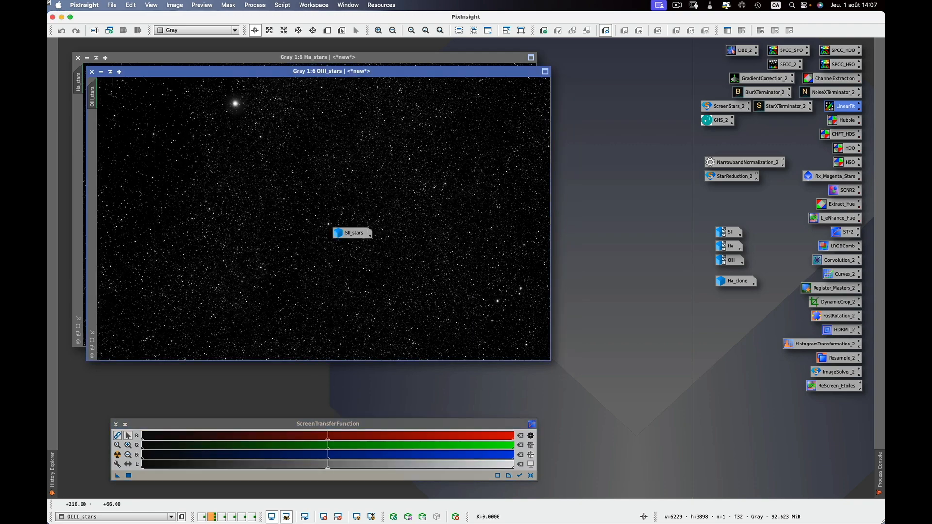
pyautogui.click(101, 72)
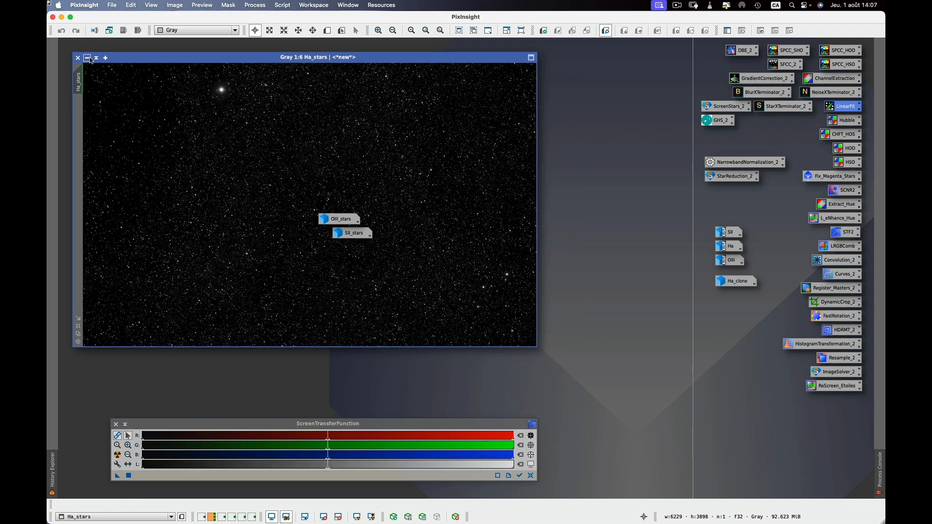
pyautogui.click(87, 58)
pyautogui.moveTo(302, 164); pyautogui.dragTo(758, 432)
pyautogui.rightClick(758, 433)
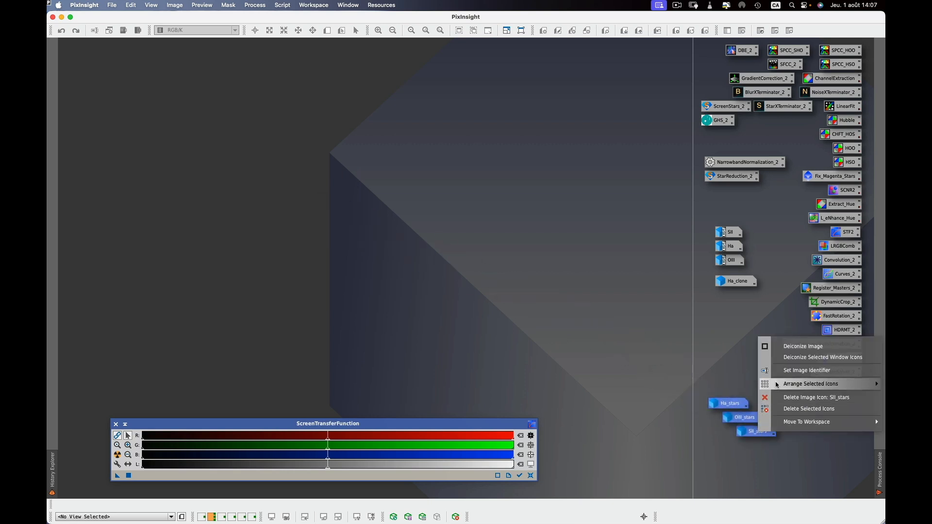
pyautogui.moveTo(875, 383)
pyautogui.click(722, 385)
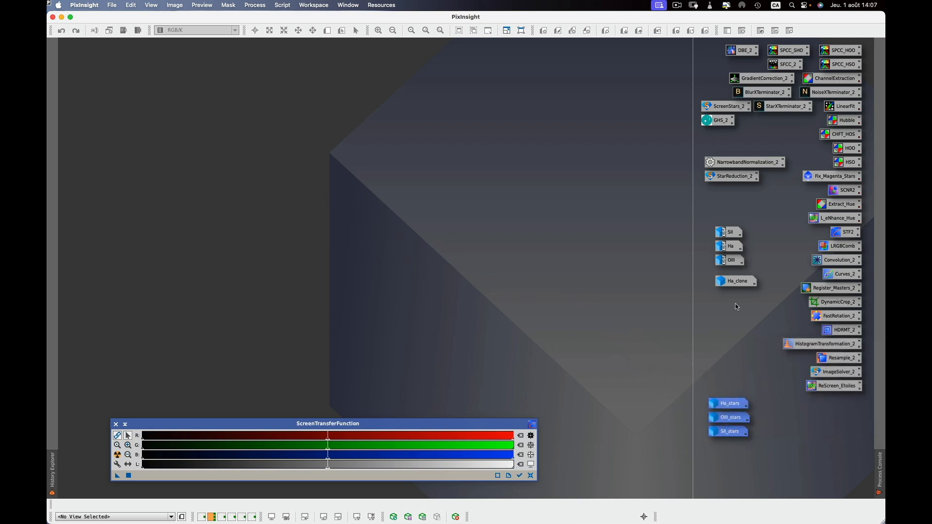
pyautogui.click(729, 329)
# Step: Open the processed Ha, SII and OIII images, then reset and auto-stretch the screen display of SII and OIII
pyautogui.doubleClick(730, 247)
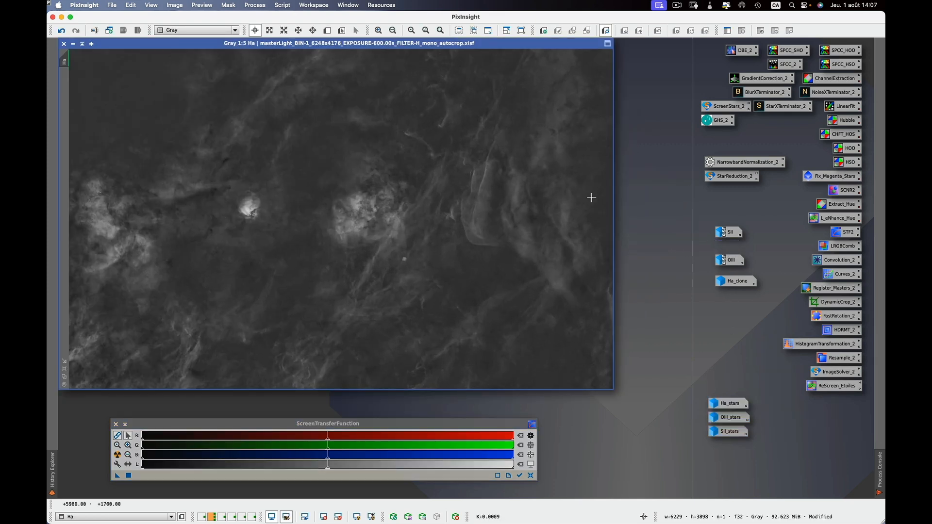
pyautogui.doubleClick(733, 232)
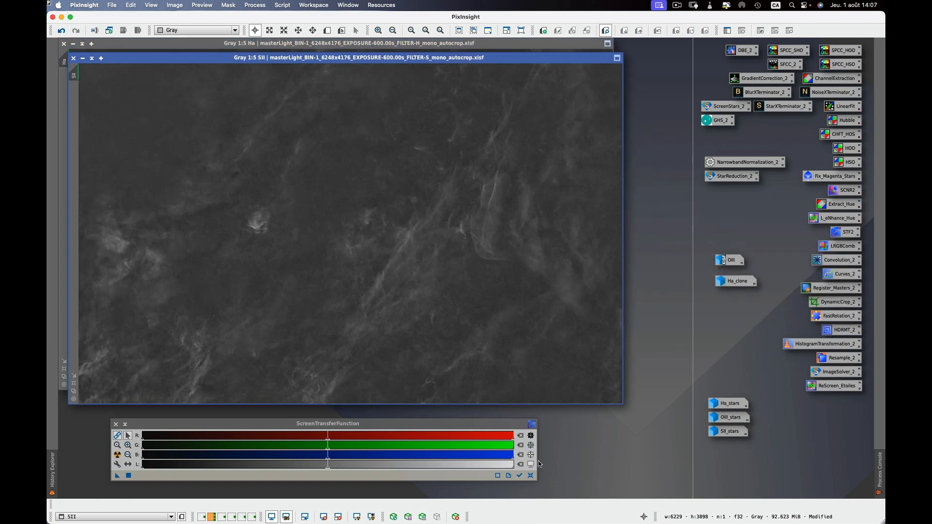
pyautogui.click(531, 476)
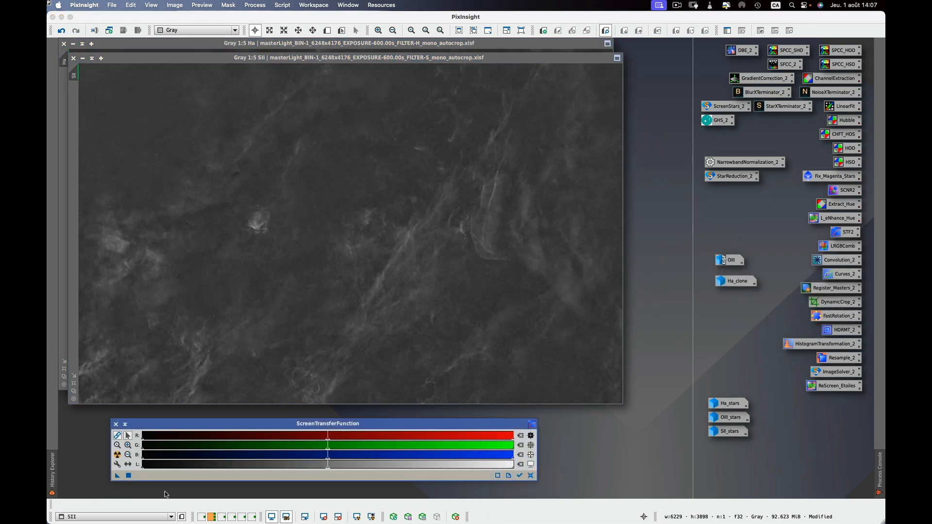
pyautogui.click(117, 455)
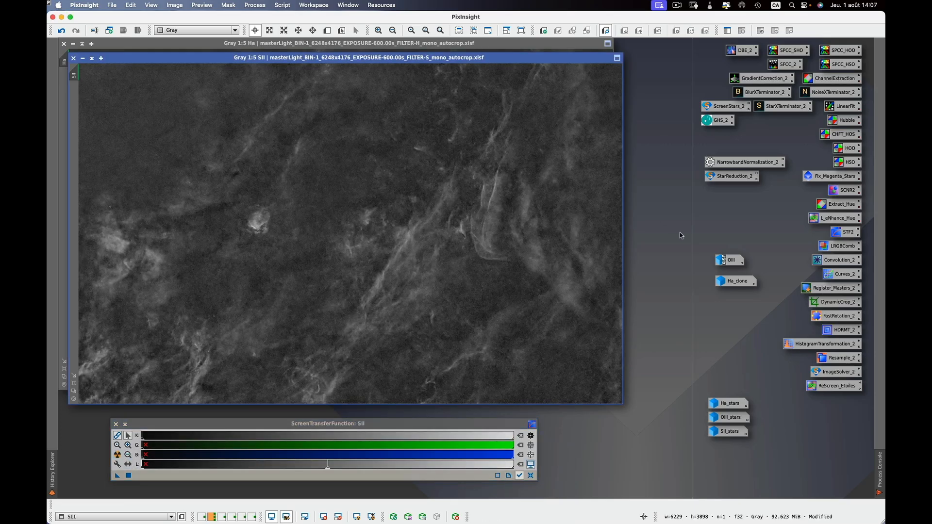
pyautogui.doubleClick(732, 261)
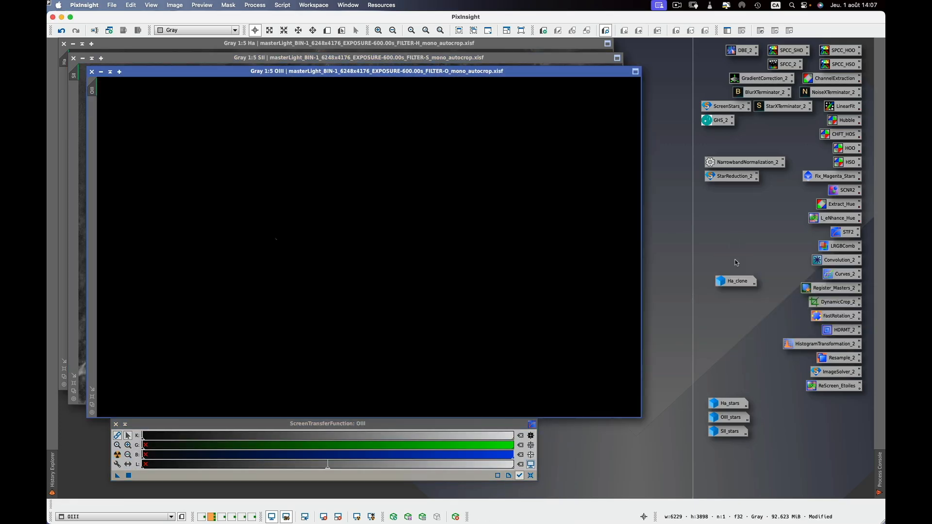
pyautogui.click(530, 475)
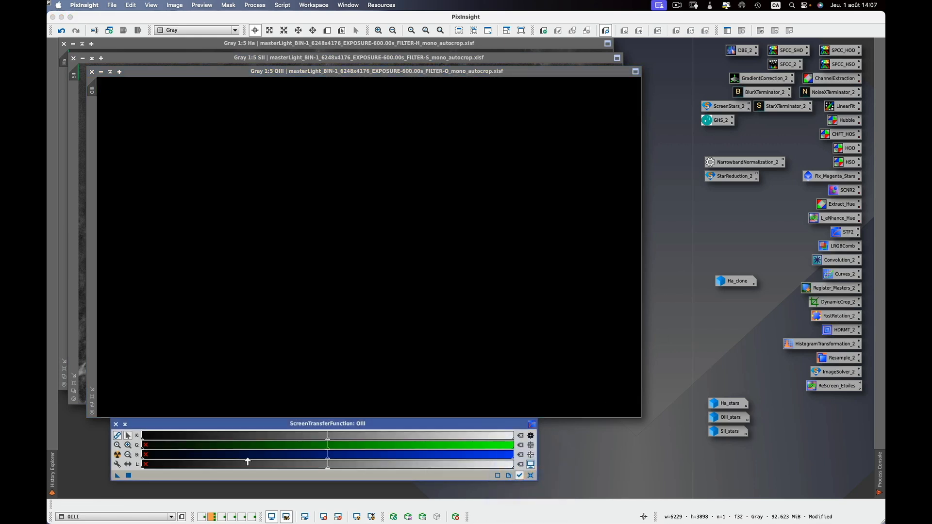
pyautogui.click(117, 455)
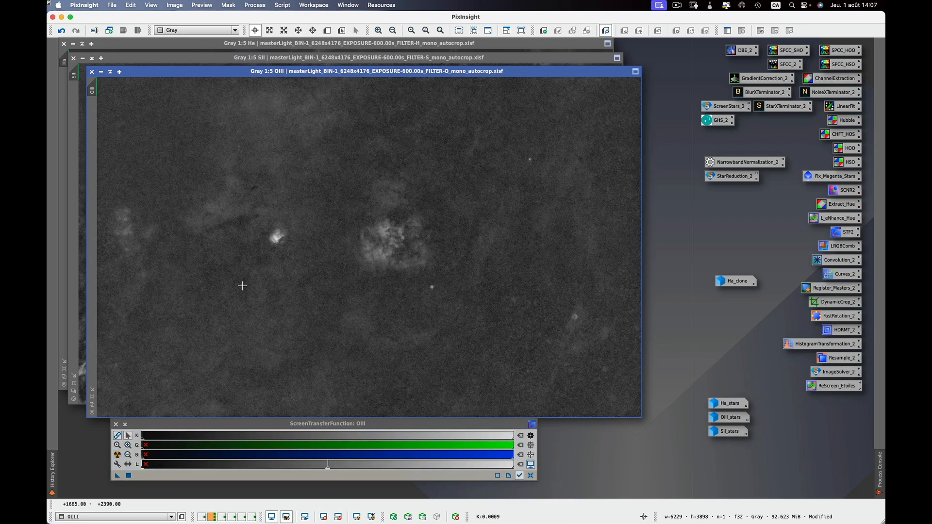
# Step: Minimise the OIII, SII and Ha images back to icons
pyautogui.click(101, 71)
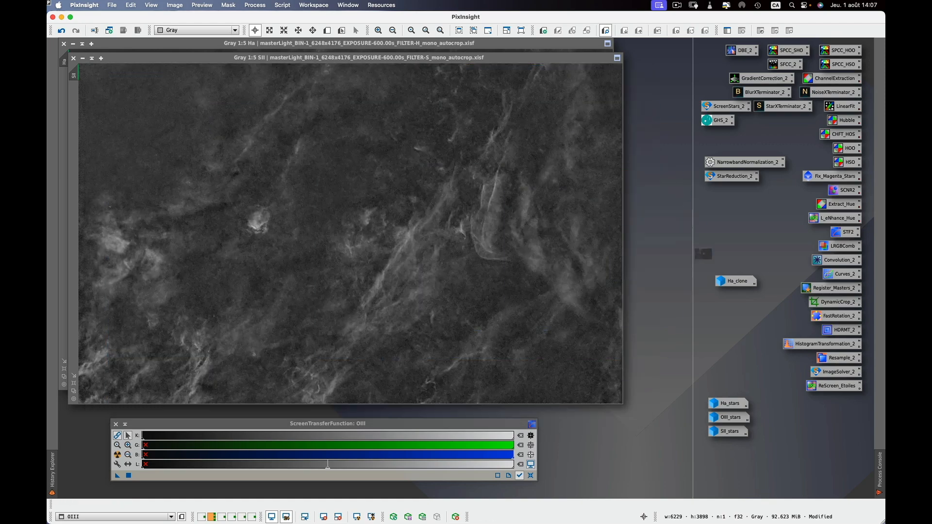
pyautogui.click(83, 59)
pyautogui.click(73, 44)
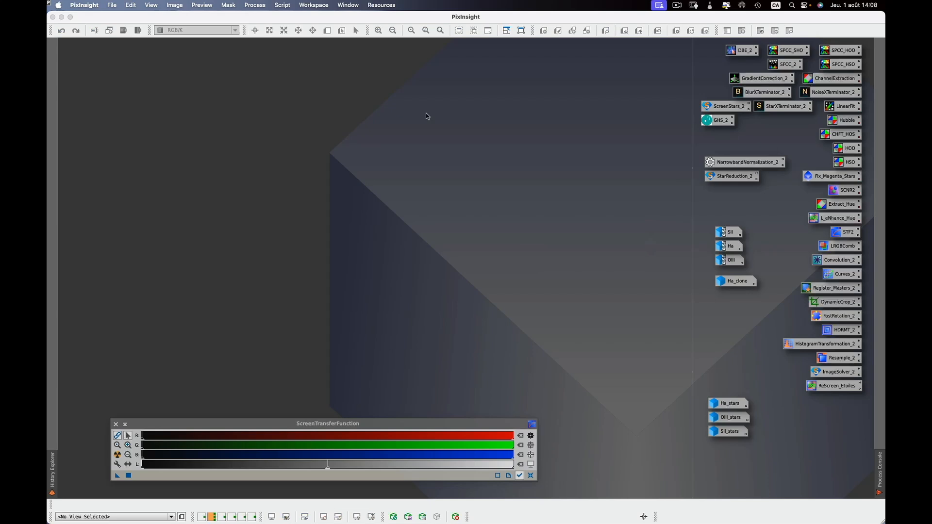
# Step: Combine SII, Ha and OIII as the red, green and blue channels using the saved Hubble ChannelCombination, then close it
pyautogui.doubleClick(842, 125)
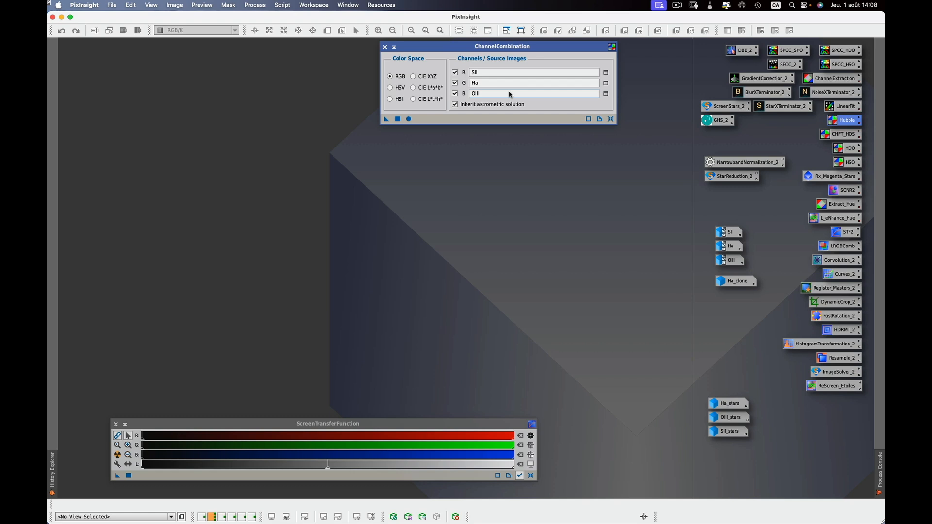
pyautogui.click(409, 121)
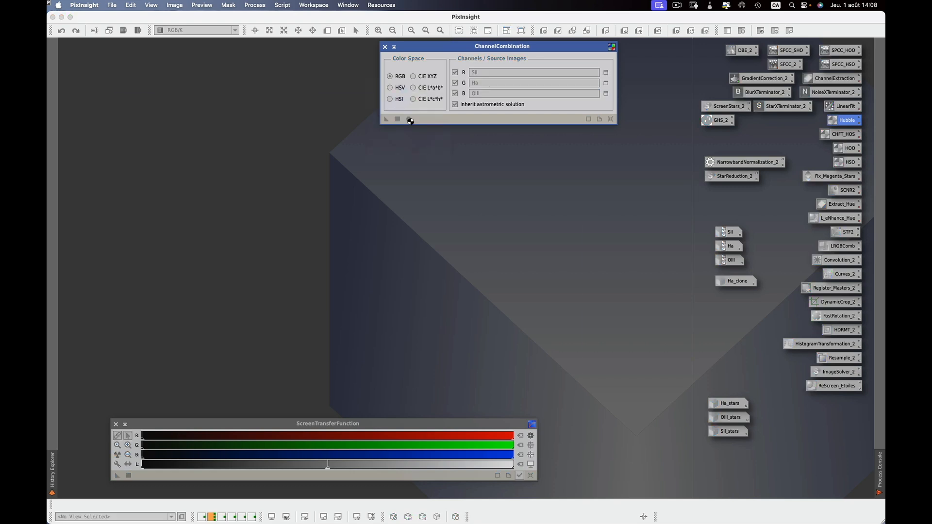
pyautogui.click(384, 47)
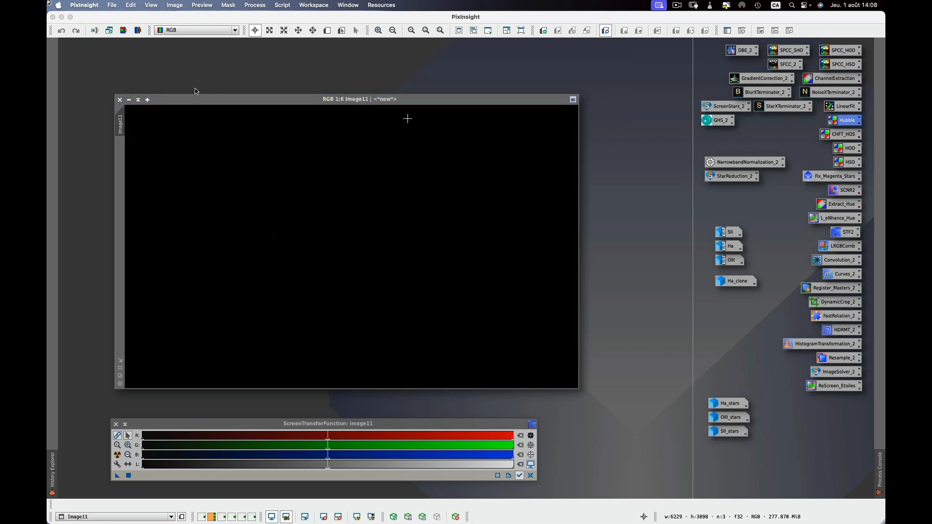
# Step: Rename the new combined RGB image as SHO
pyautogui.doubleClick(121, 124)
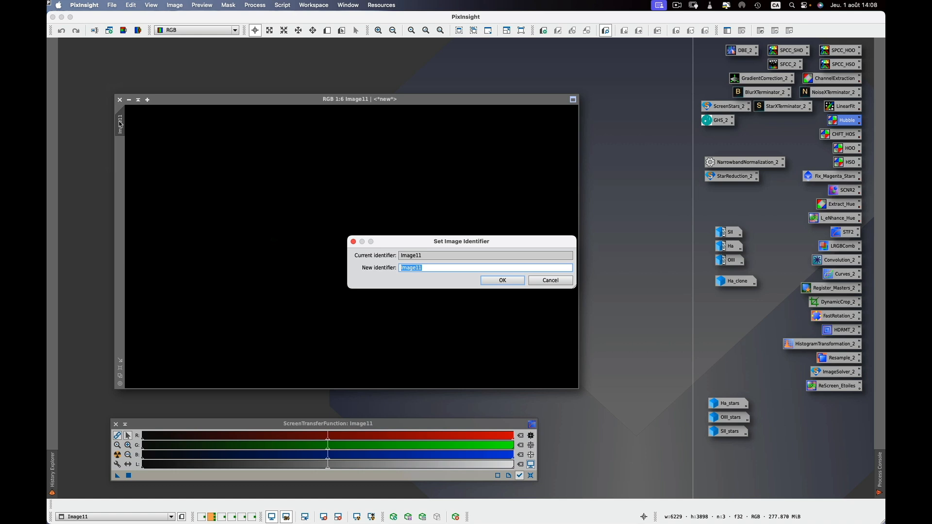
pyautogui.write('SHO')
pyautogui.click(510, 281)
pyautogui.click(121, 369)
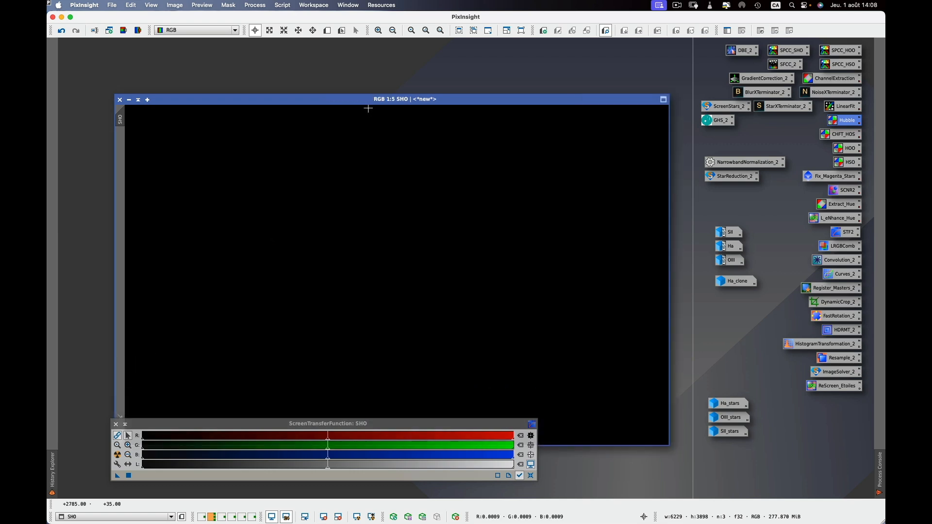
# Step: Auto-stretch the SHO image's screen display with the RGB channels unlinked, and link the channels again
pyautogui.moveTo(366, 102); pyautogui.dragTo(324, 47)
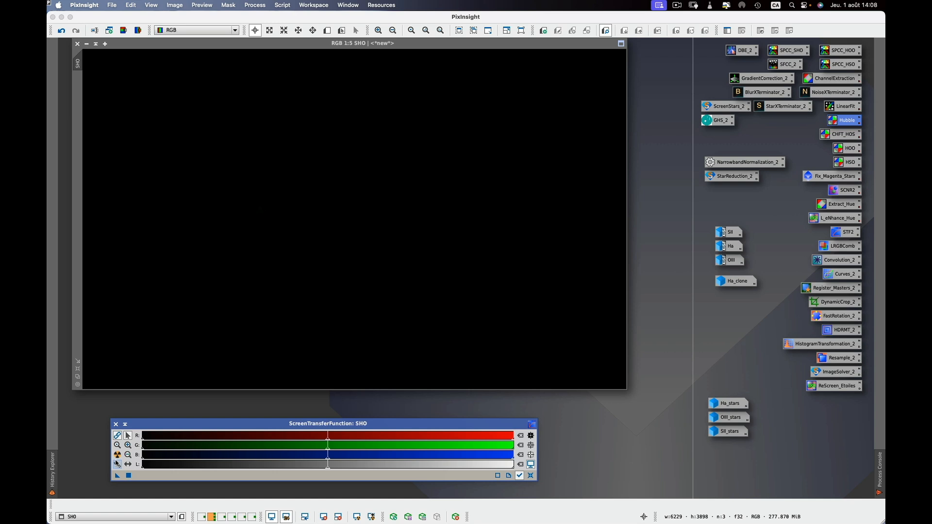
pyautogui.click(117, 454)
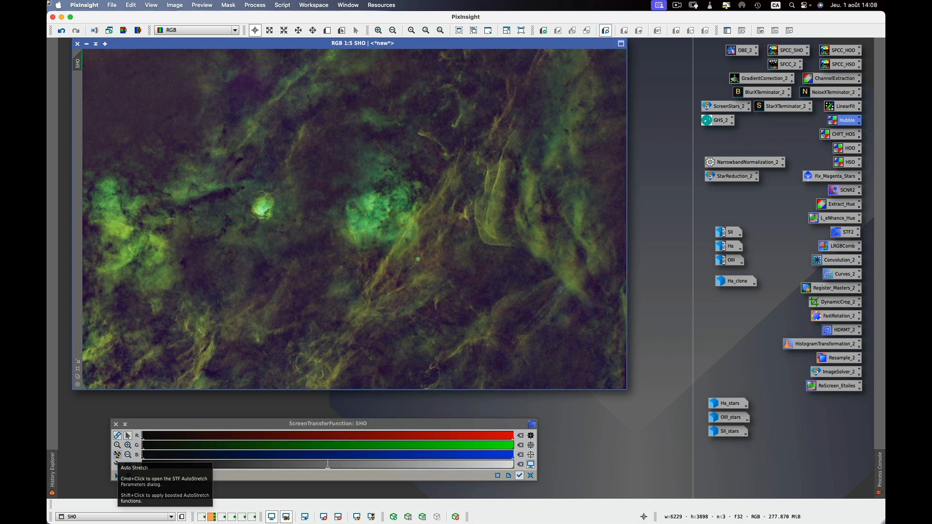
pyautogui.click(117, 456)
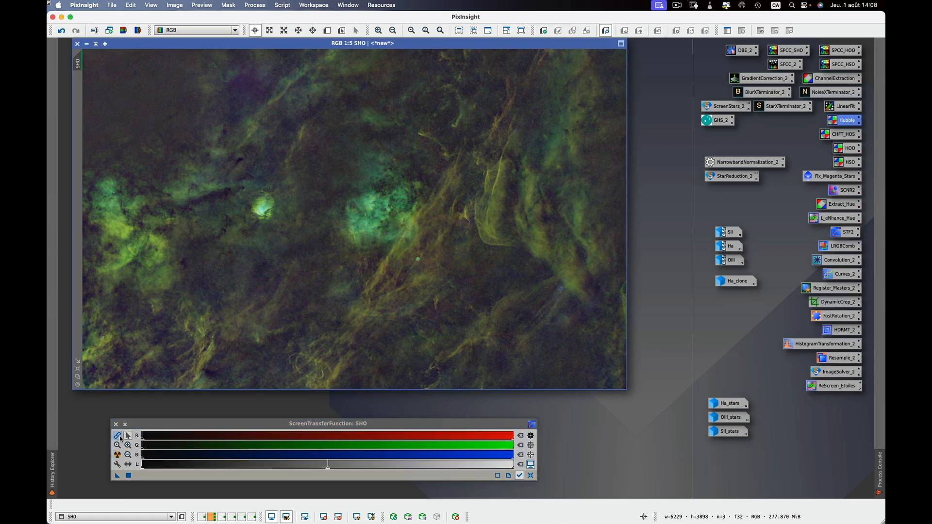
pyautogui.click(121, 437)
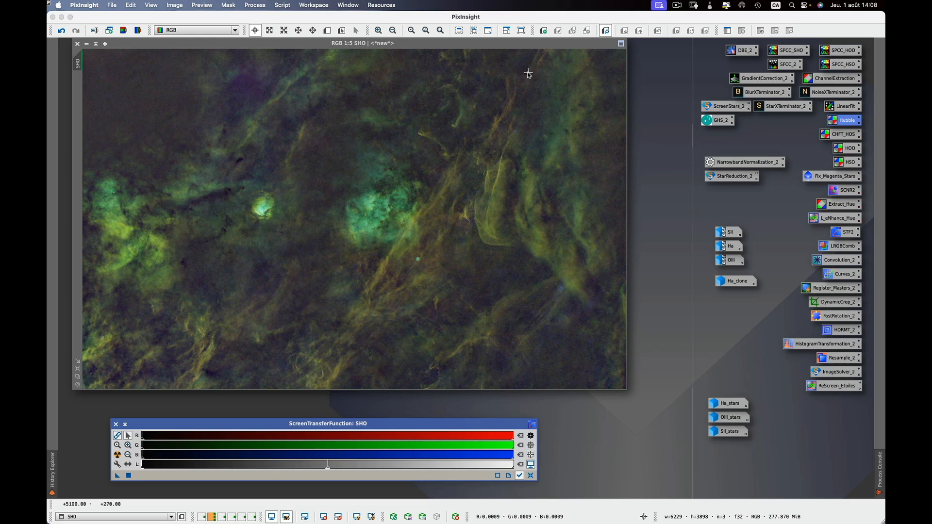
pyautogui.click(530, 46)
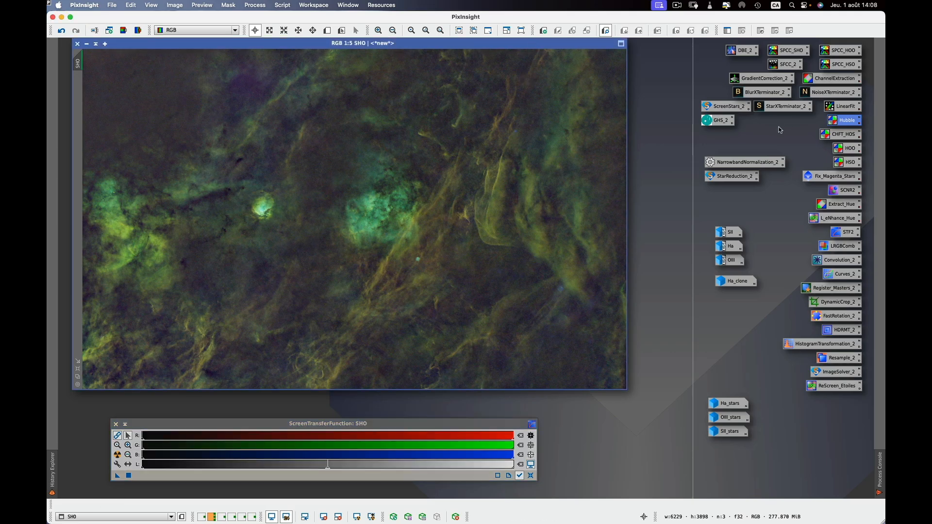
# Step: Open the saved NarrowbandNormalization with a real-time preview, setting the palette to SHO and the lightness to Ha
pyautogui.doubleClick(750, 163)
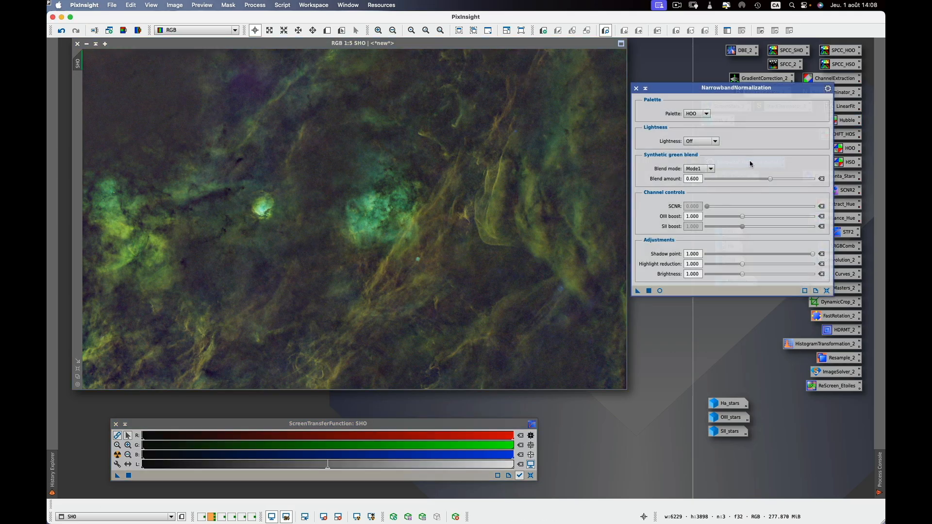
pyautogui.click(707, 114)
pyautogui.click(700, 130)
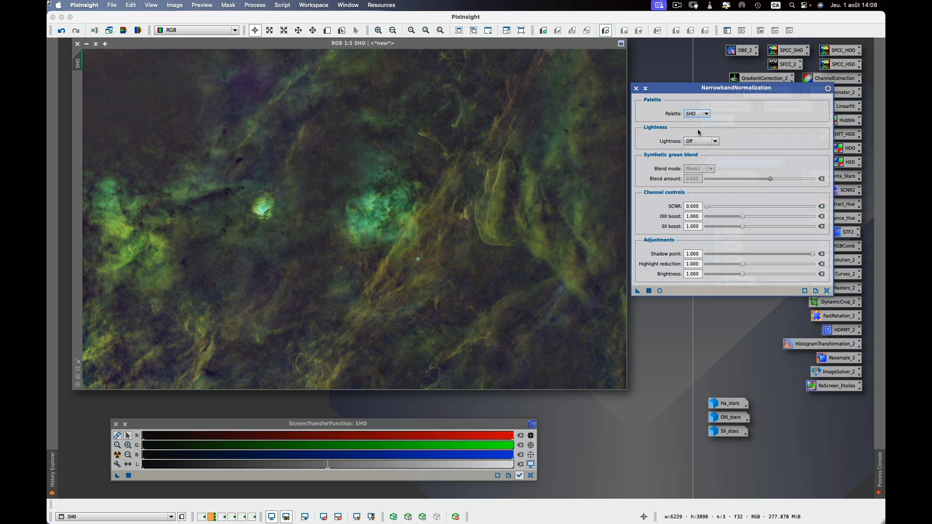
pyautogui.click(659, 291)
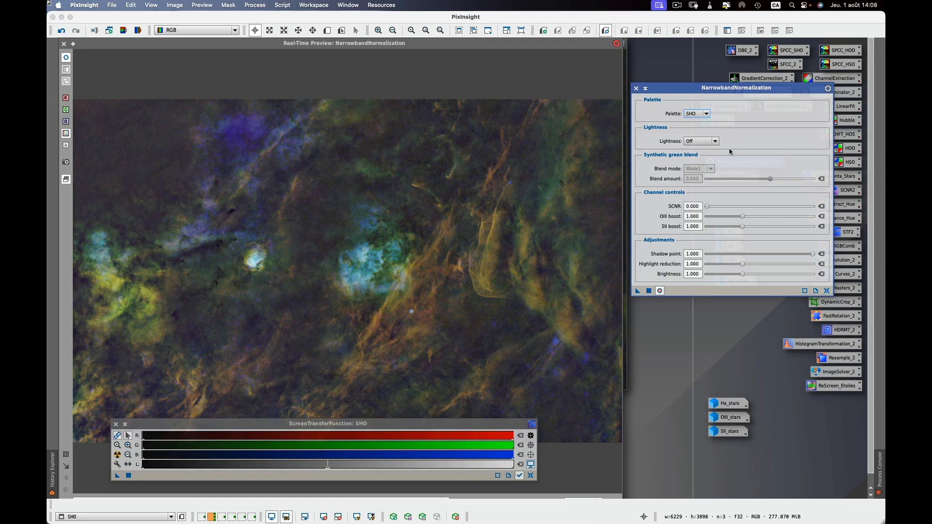
pyautogui.click(716, 141)
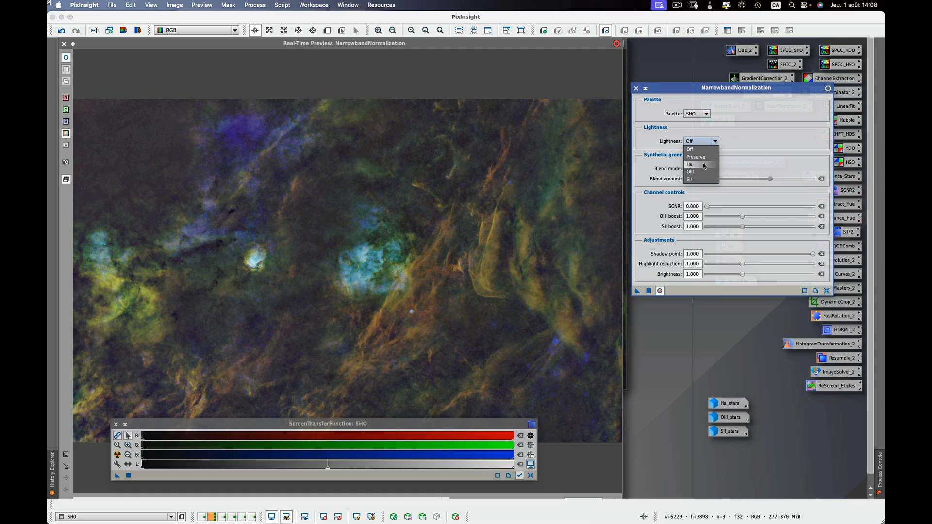
pyautogui.click(704, 165)
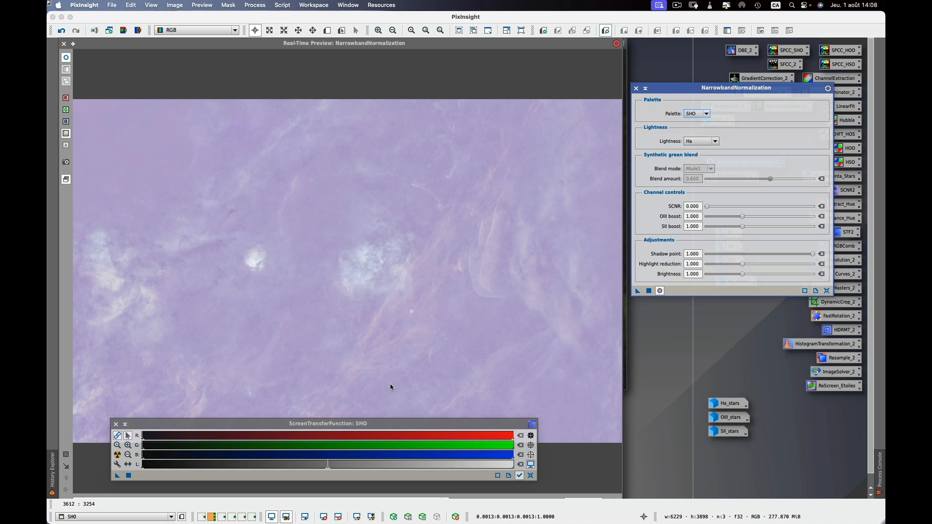
# Step: Magnify the ScreenTransferFunction sliders and raise the linked RGB shadows and midtones to darken the washed-out preview
pyautogui.moveTo(392, 427); pyautogui.dragTo(396, 443)
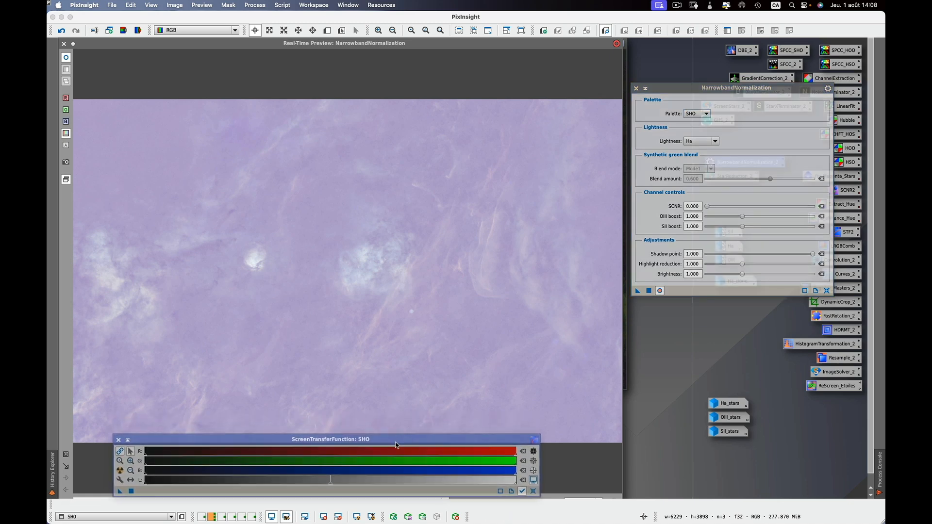
pyautogui.moveTo(194, 440); pyautogui.dragTo(157, 467)
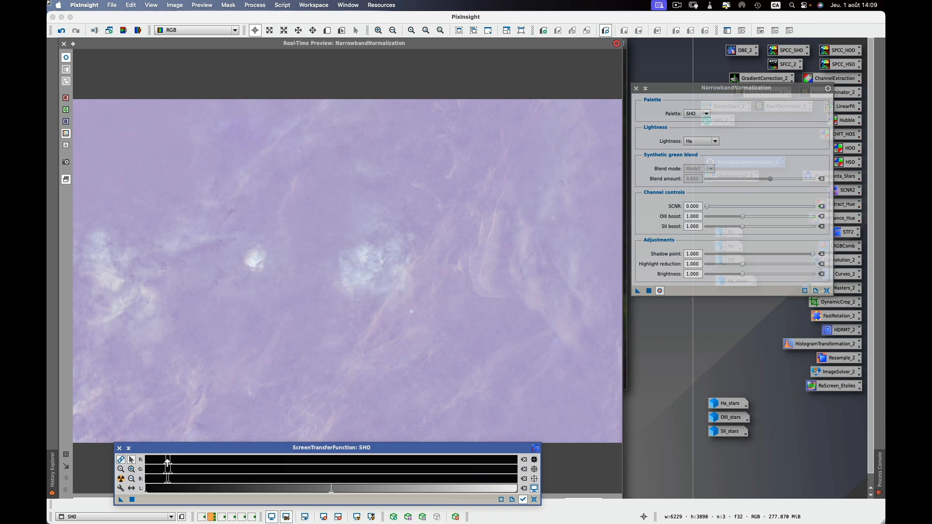
pyautogui.moveTo(167, 462); pyautogui.dragTo(376, 478)
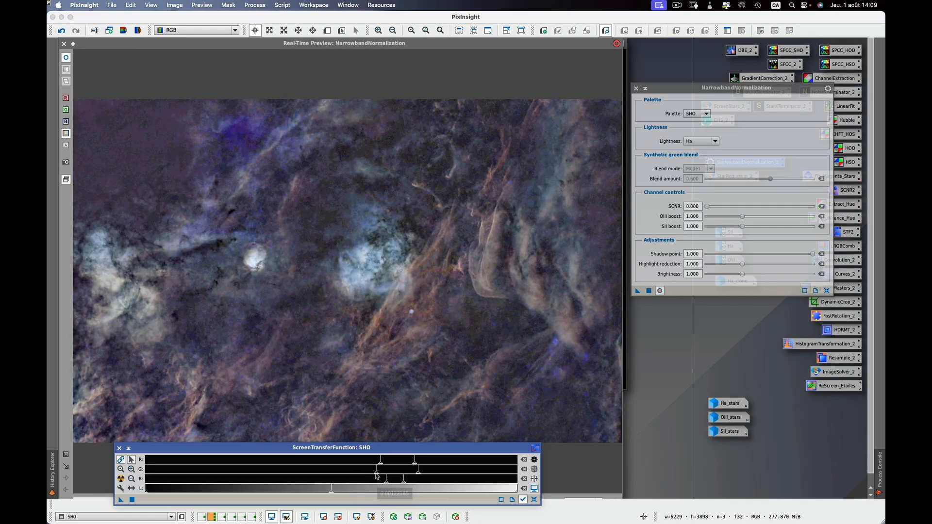
pyautogui.click(776, 239)
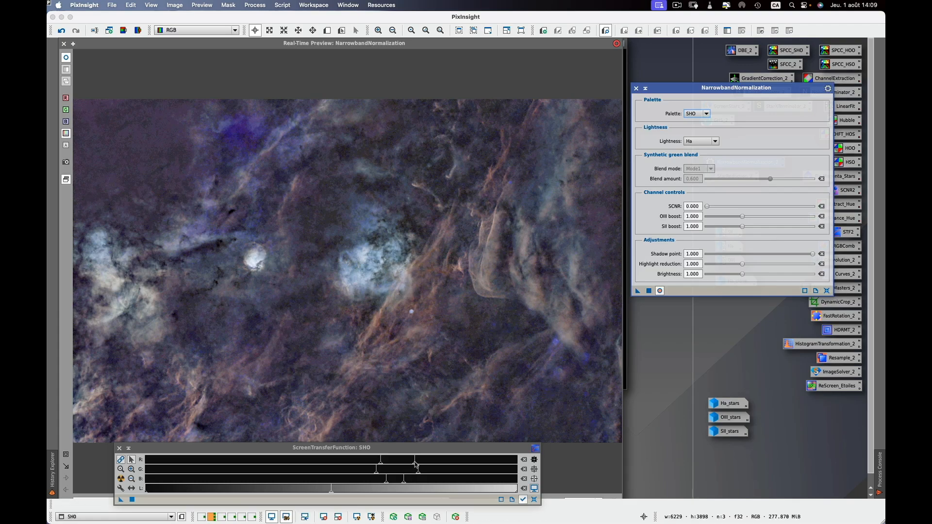
pyautogui.moveTo(416, 464); pyautogui.dragTo(435, 467)
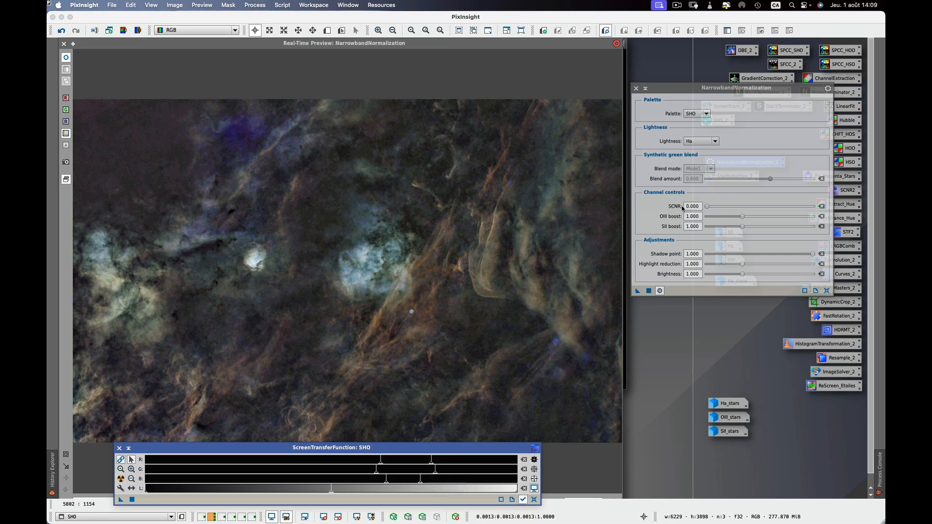
# Step: Raise SCNR and tune the channel controls in NarrowbandNormalization, apply it to SHO and close the real-time preview
pyautogui.click(745, 199)
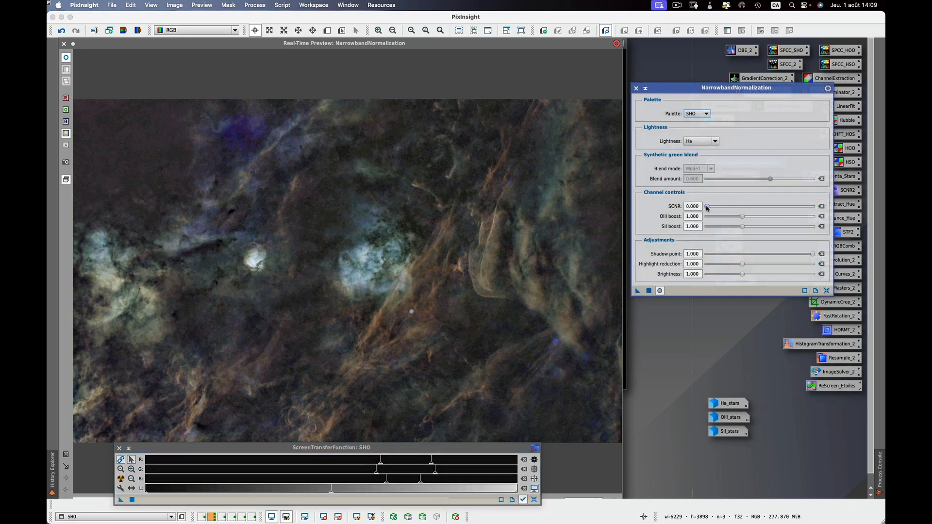
pyautogui.moveTo(707, 208); pyautogui.dragTo(769, 230)
pyautogui.click(649, 291)
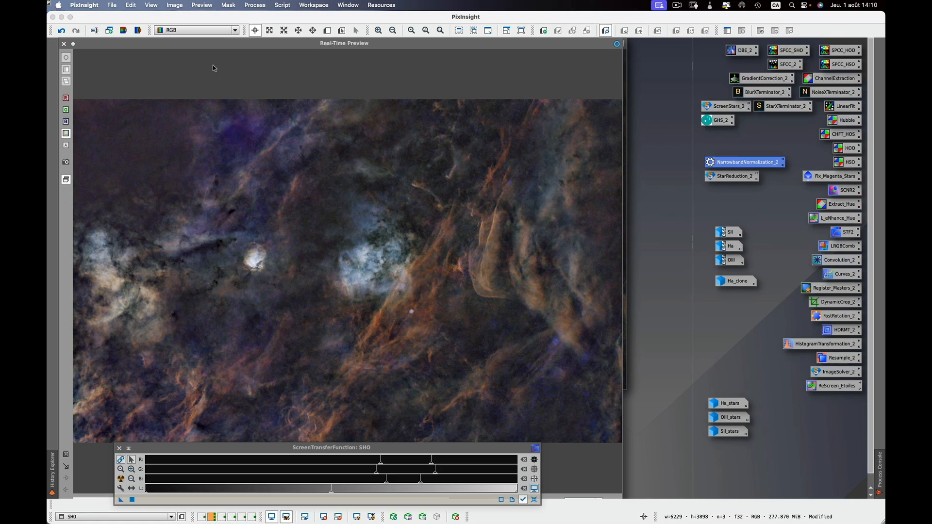
pyautogui.click(64, 44)
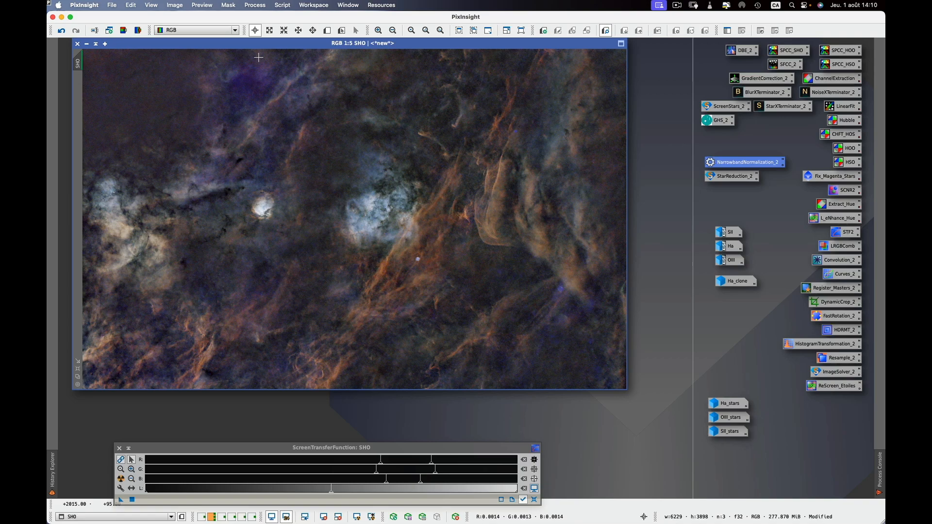
# Step: Send the SHO image to the Flux_Couleurs workspace, close ScreenTransferFunction and switch to that workspace
pyautogui.moveTo(256, 39); pyautogui.dragTo(255, 50)
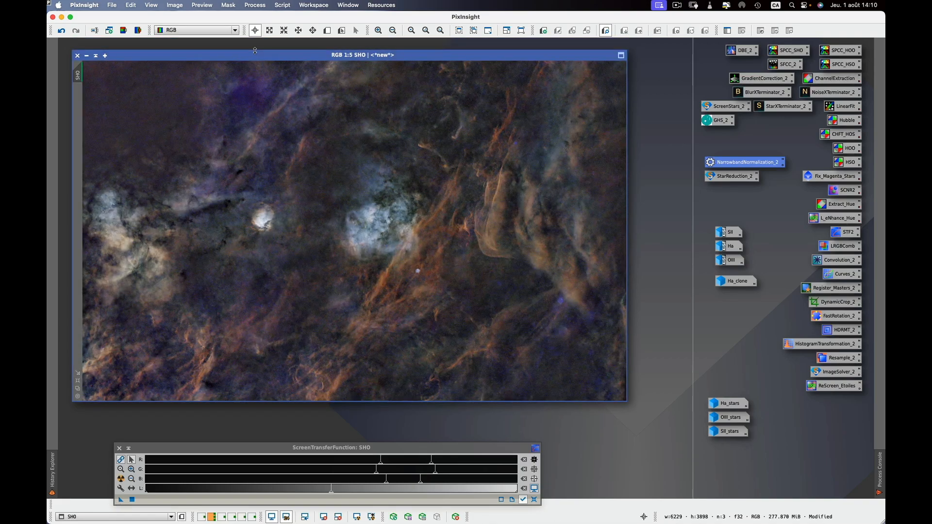
pyautogui.rightClick(256, 56)
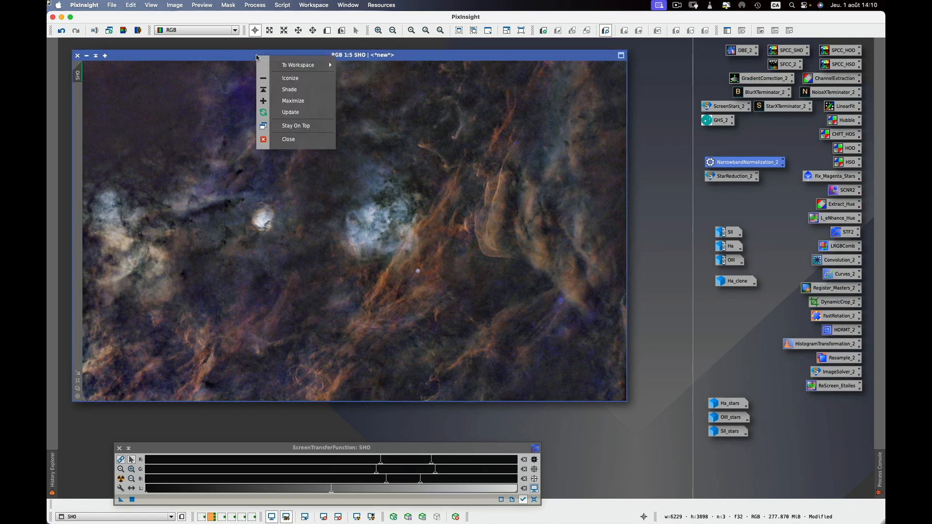
pyautogui.moveTo(311, 65)
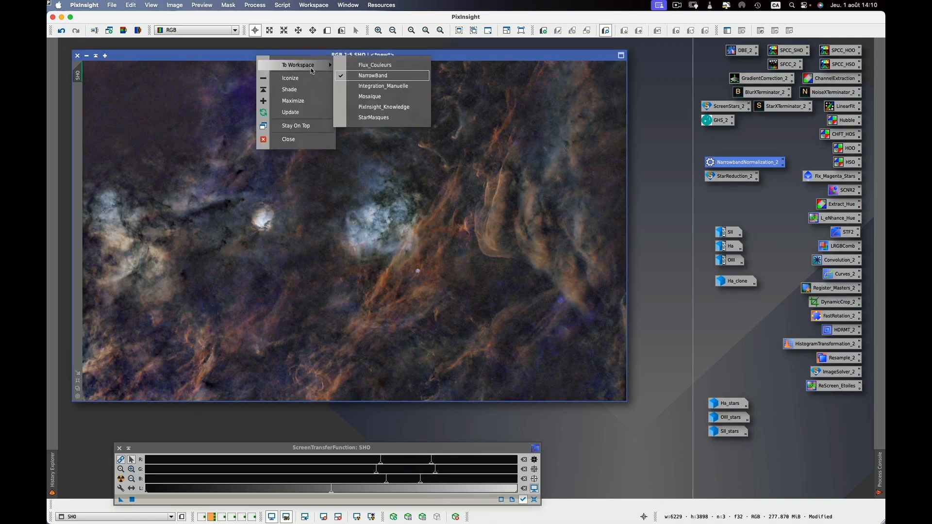
pyautogui.click(375, 66)
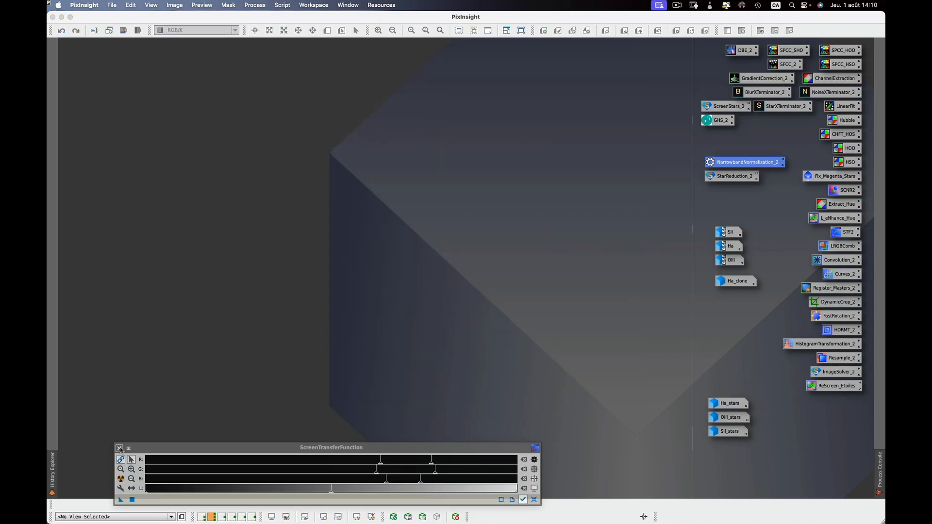
pyautogui.click(119, 448)
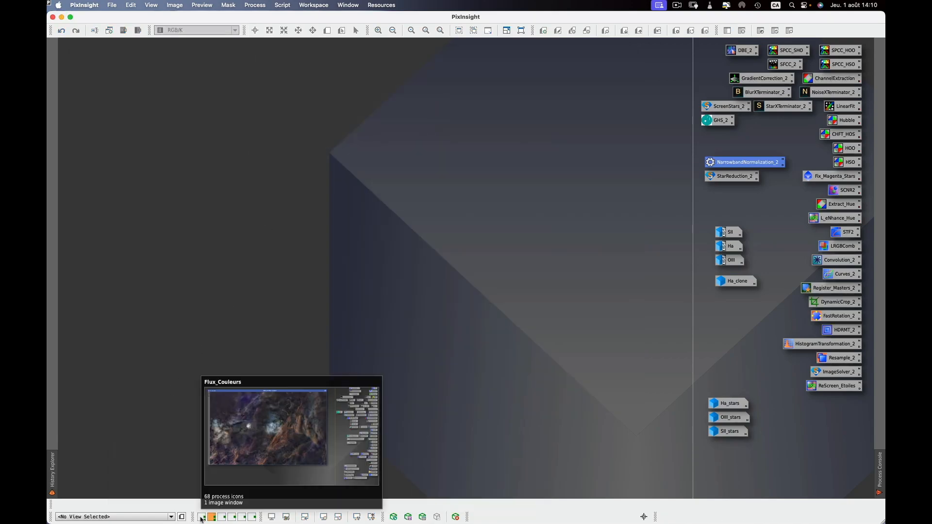
pyautogui.click(201, 517)
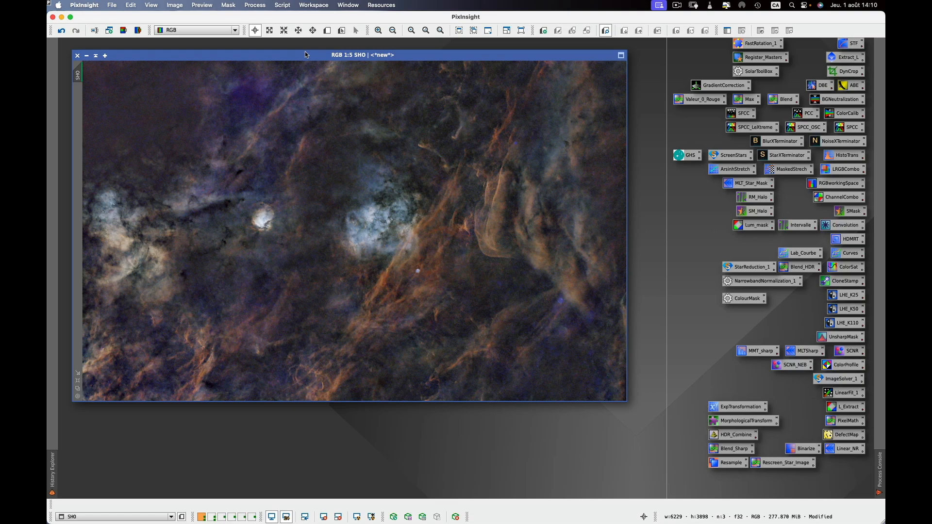
pyautogui.moveTo(305, 54); pyautogui.dragTo(292, 46)
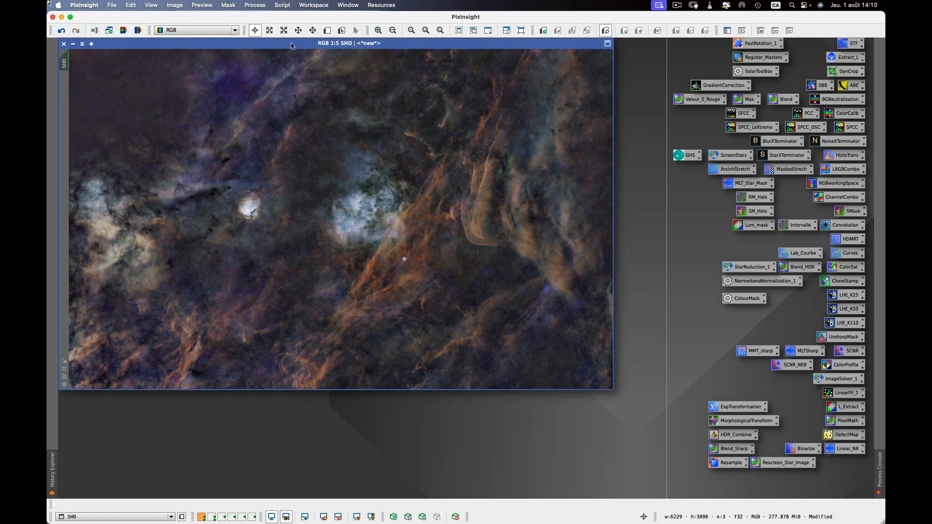
# Step: Create a full-frame preview of SHO and apply MaskedStretch to it with target background 0.125 and 100 iterations
pyautogui.moveTo(61, 84)
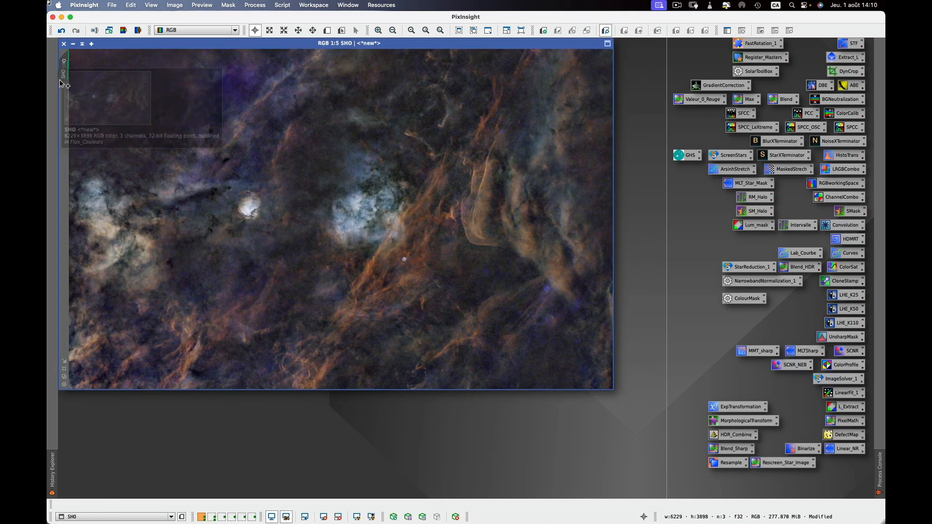
pyautogui.moveTo(60, 80); pyautogui.dragTo(61, 82)
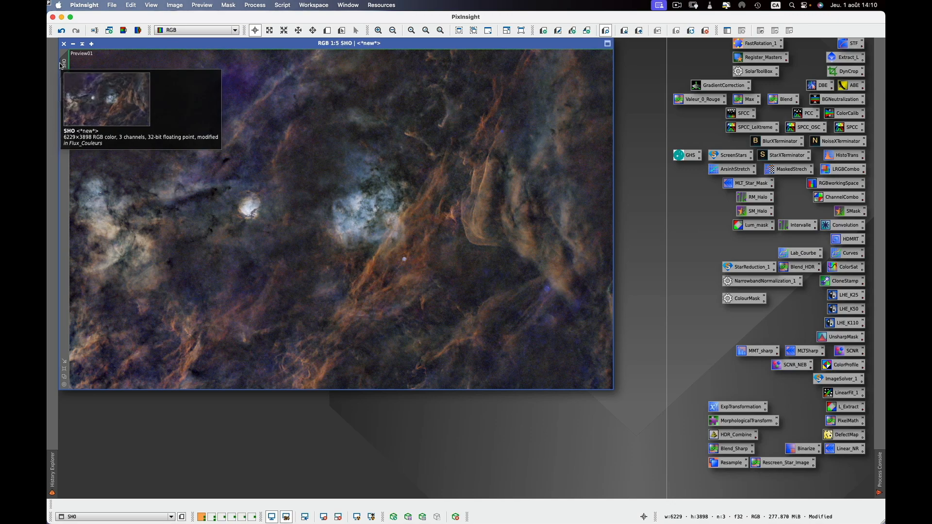
pyautogui.click(66, 92)
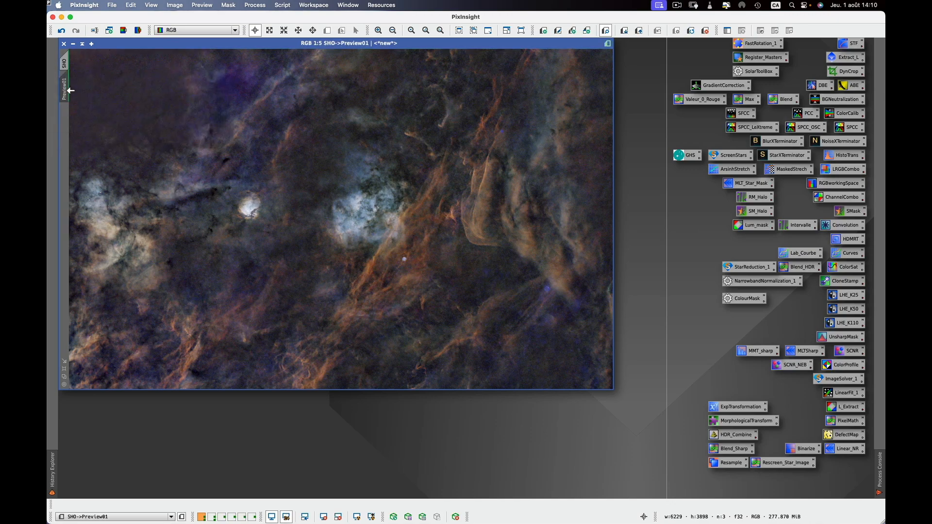
pyautogui.doubleClick(783, 169)
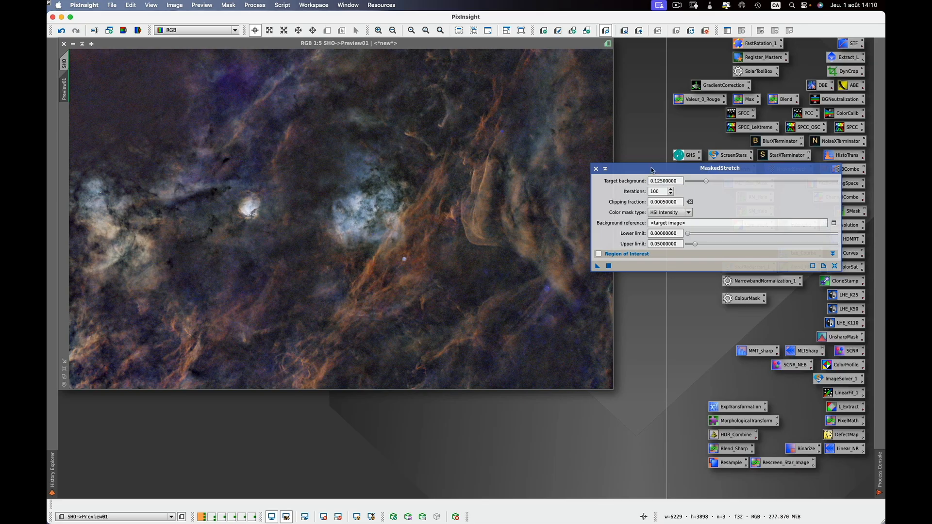
pyautogui.click(650, 169)
pyautogui.click(598, 266)
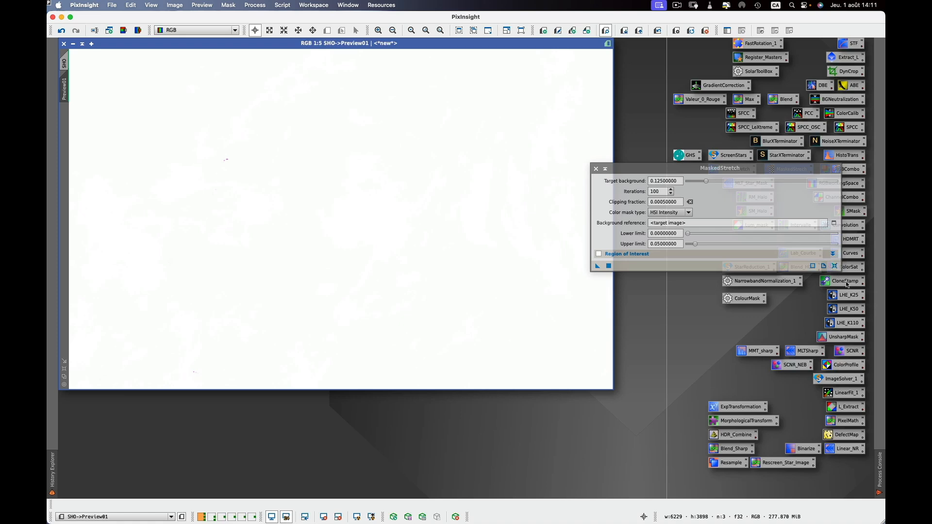
# Step: Open ScreenTransferFunction tracking the active view, turn off the preview's screen stretch and inspect the bright nebula up close
pyautogui.doubleClick(855, 45)
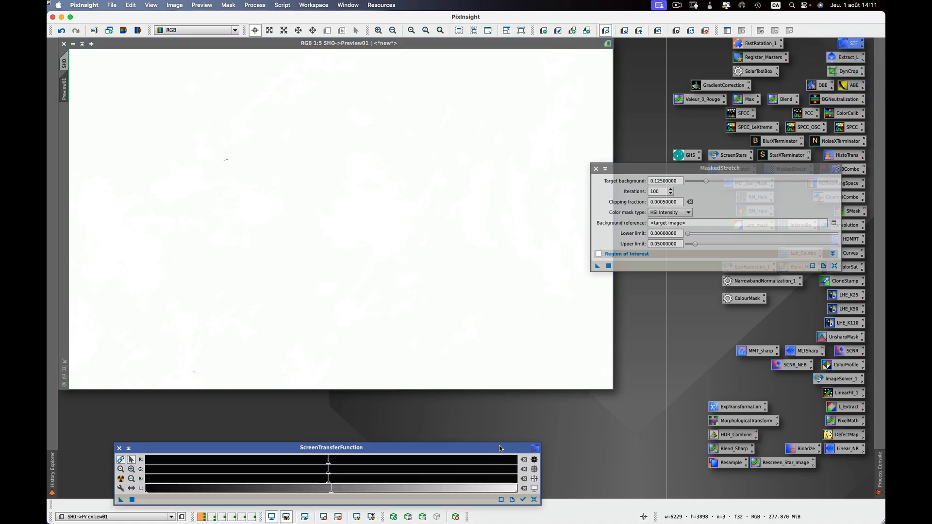
pyautogui.moveTo(500, 448); pyautogui.dragTo(495, 435)
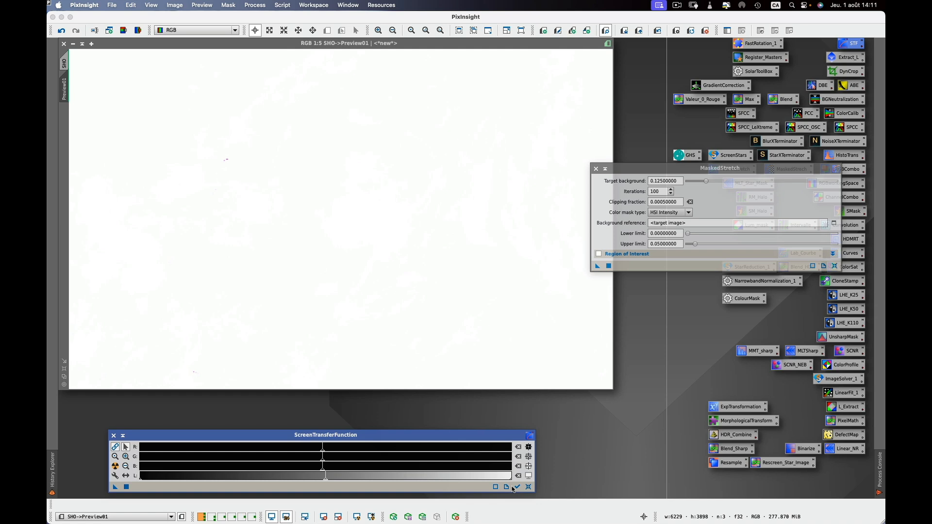
pyautogui.click(517, 487)
pyautogui.click(530, 478)
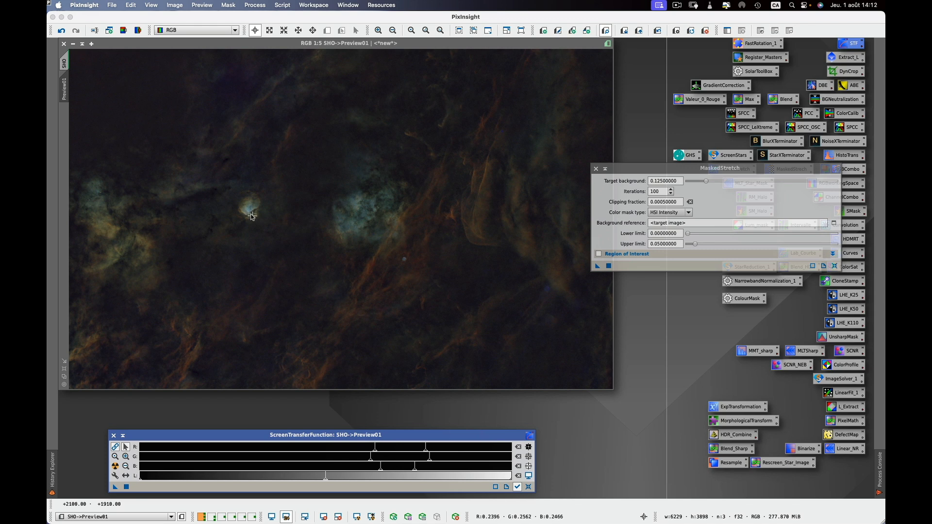
pyautogui.scroll(5, 248, 210)
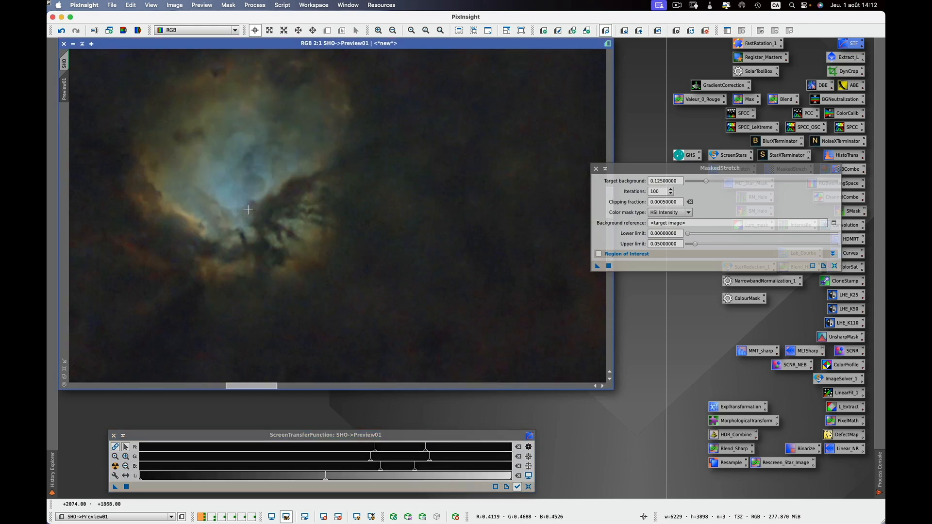
pyautogui.scroll(-2, 209, 212)
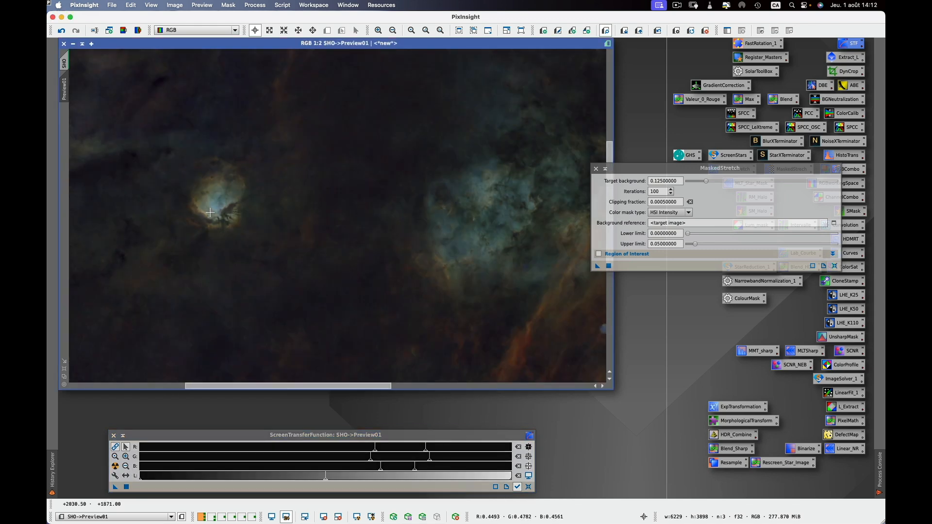
# Step: Duplicate SHO's Preview01 and apply MaskedStretch to the copy with target background 0.20 and 100 iterations
pyautogui.scroll(-4, 215, 184)
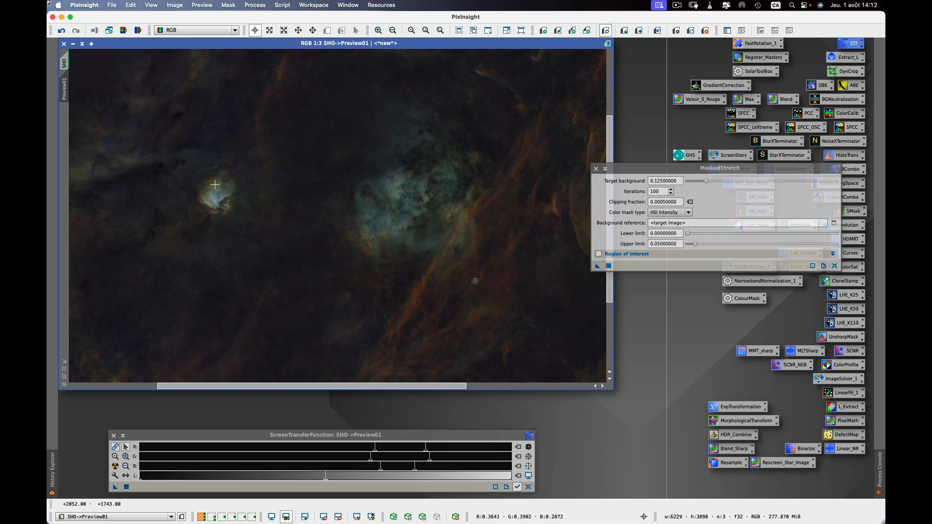
pyautogui.scroll(1, 215, 185)
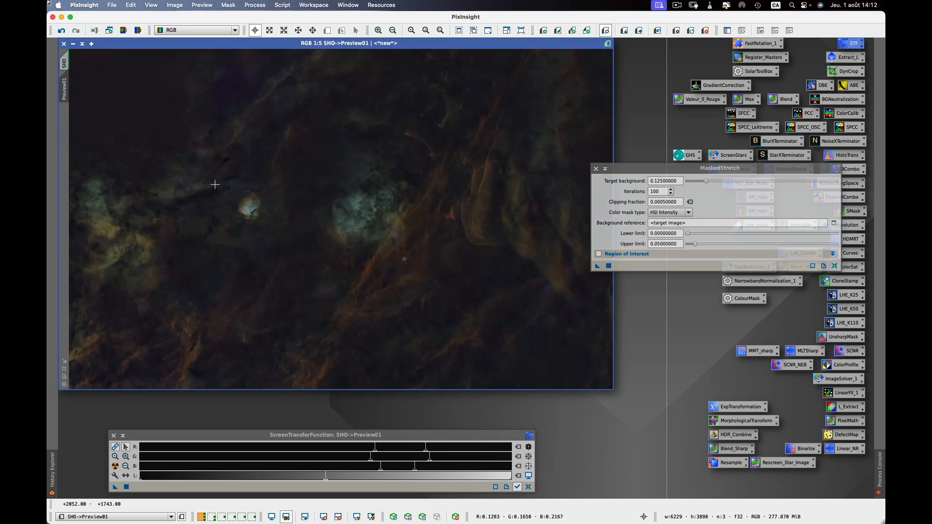
pyautogui.scroll(-1, 215, 185)
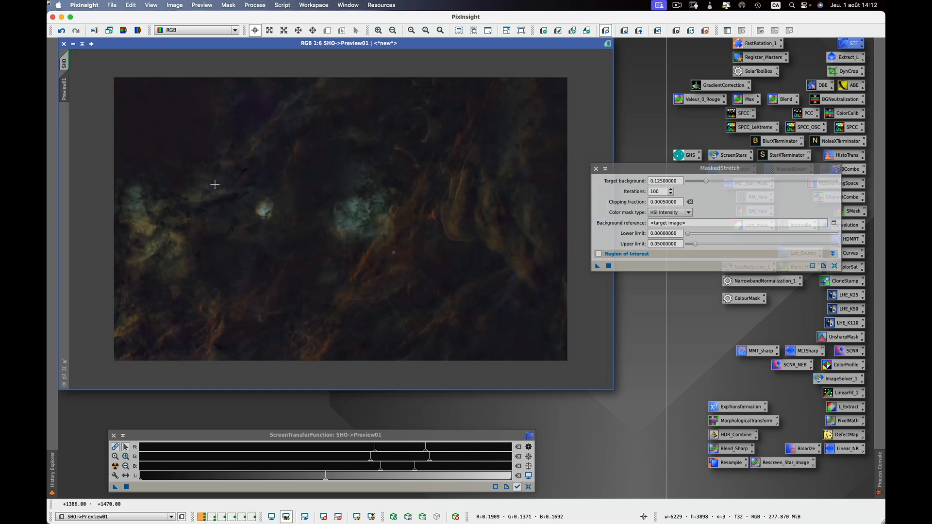
pyautogui.scroll(1, 215, 185)
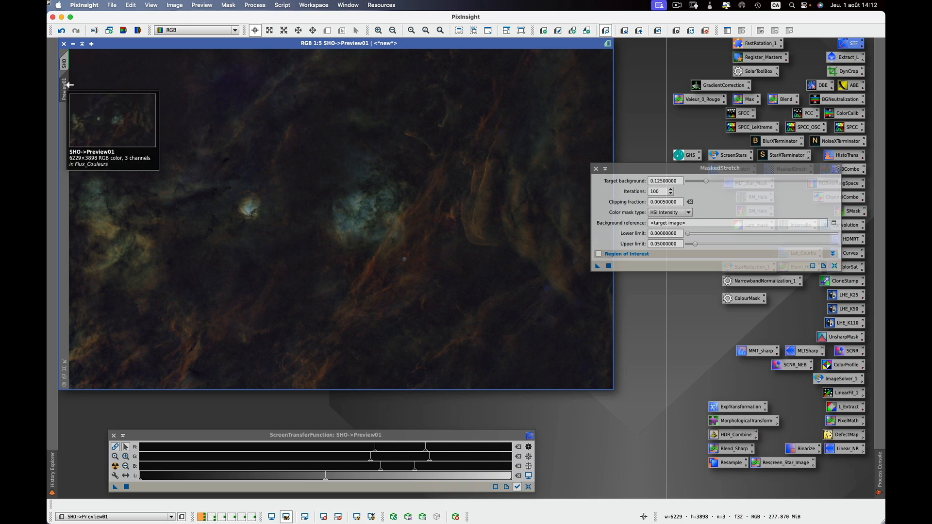
pyautogui.moveTo(65, 90); pyautogui.dragTo(67, 117)
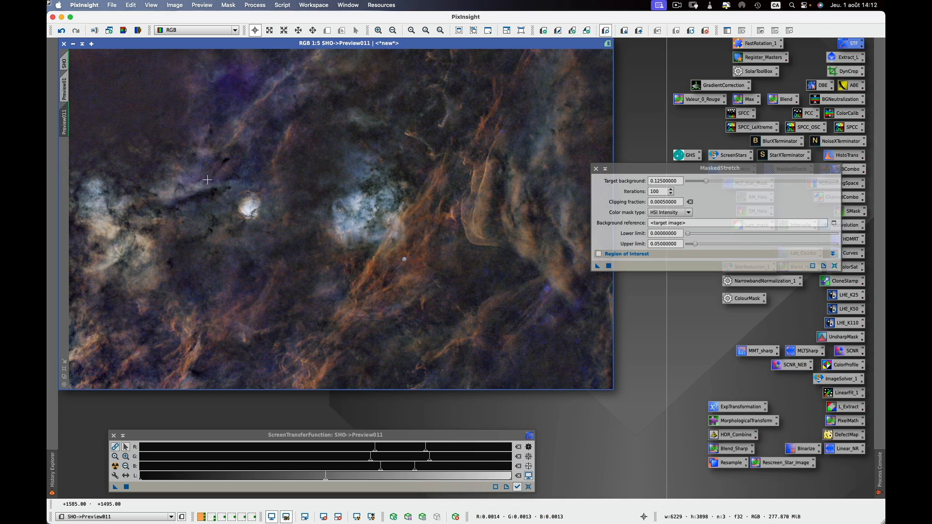
pyautogui.click(629, 171)
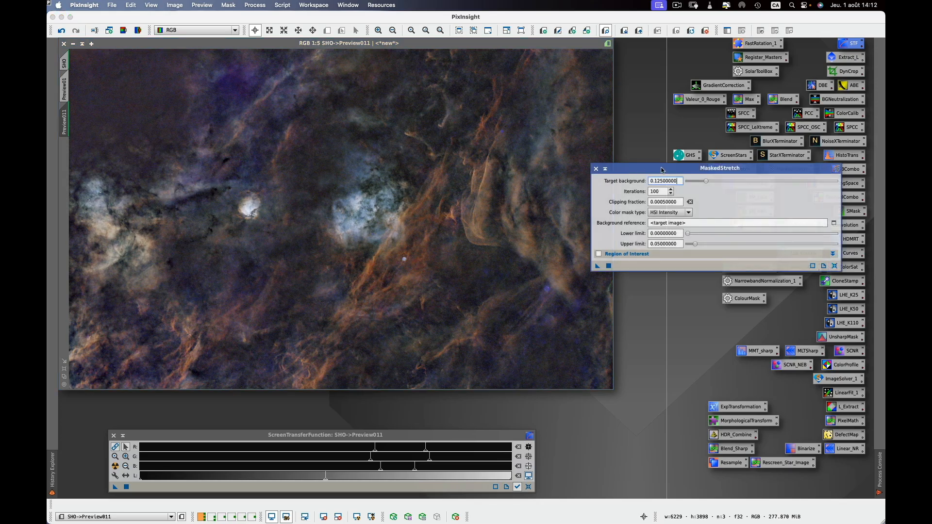
pyautogui.moveTo(705, 181); pyautogui.dragTo(718, 182)
pyautogui.moveTo(597, 267); pyautogui.dragTo(335, 237)
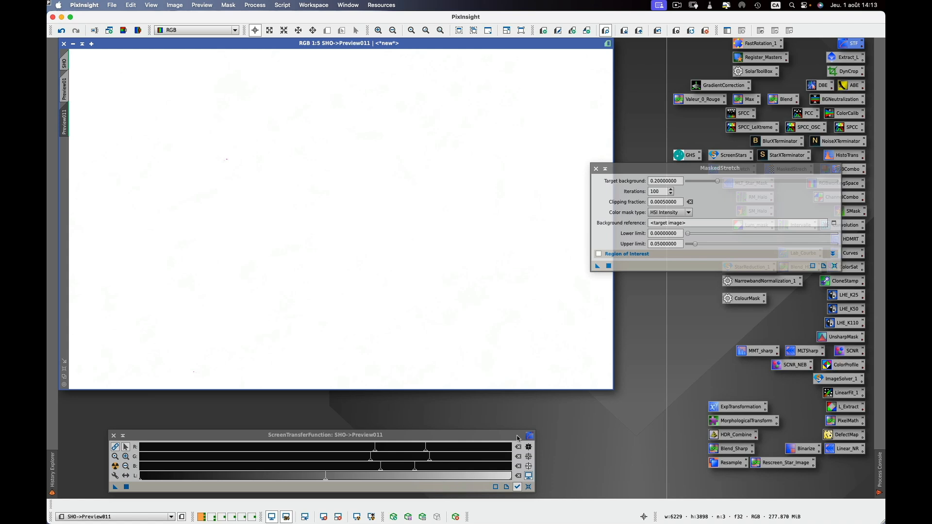
# Step: Turn off the screen stretch on the duplicate preview and compare it with the first MaskedStretch preview
pyautogui.click(520, 437)
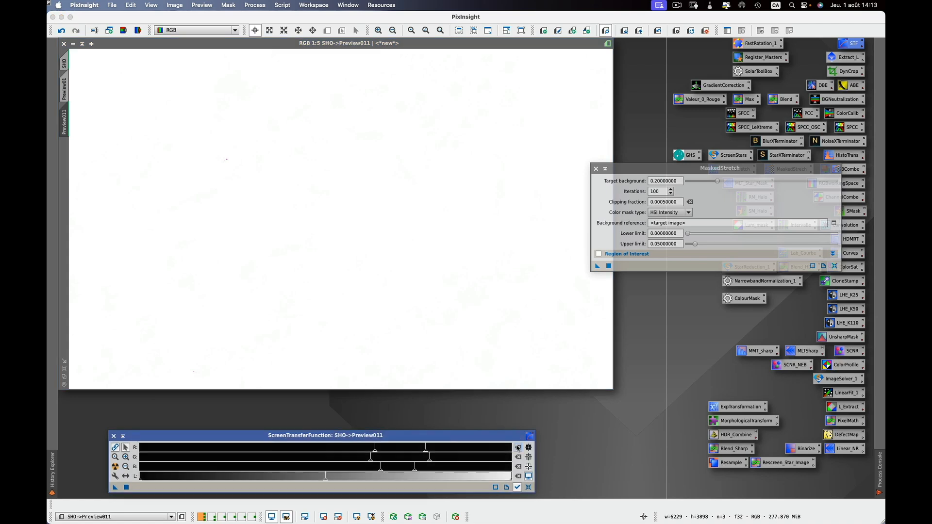
pyautogui.click(529, 476)
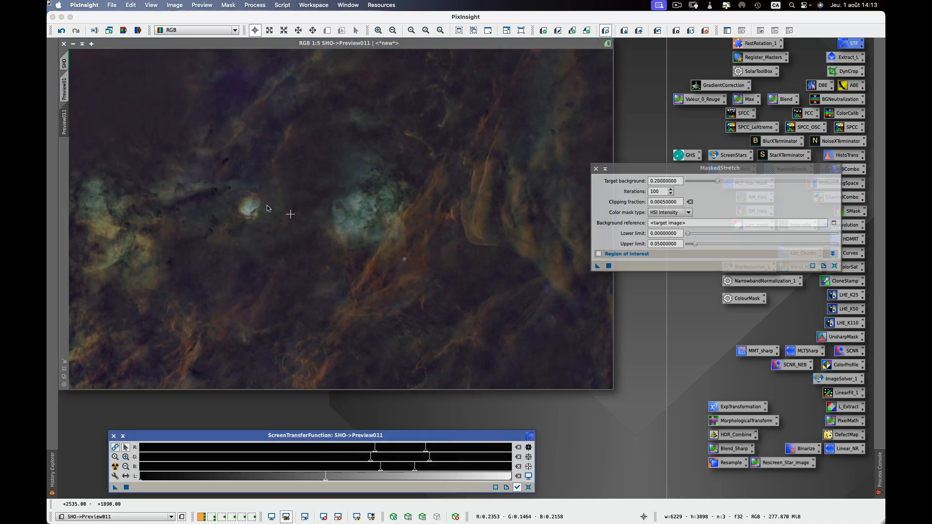
pyautogui.click(64, 88)
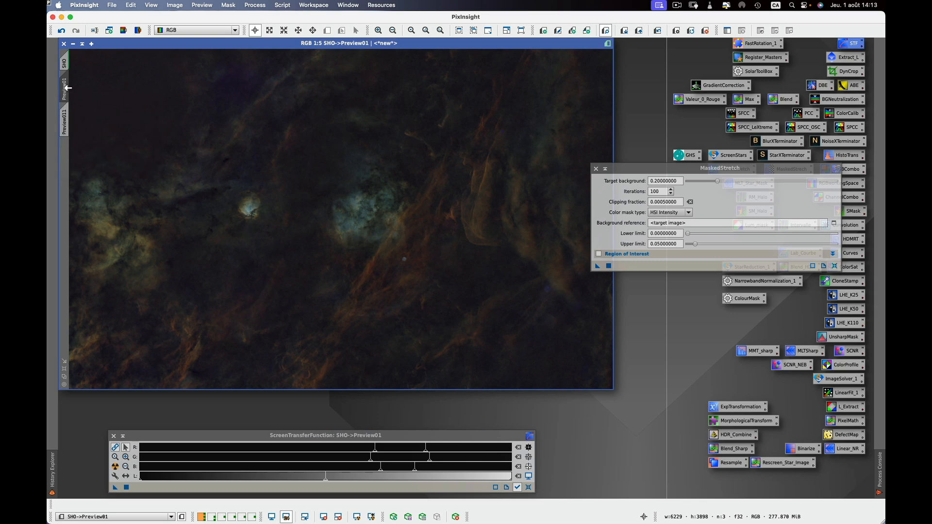
pyautogui.click(64, 122)
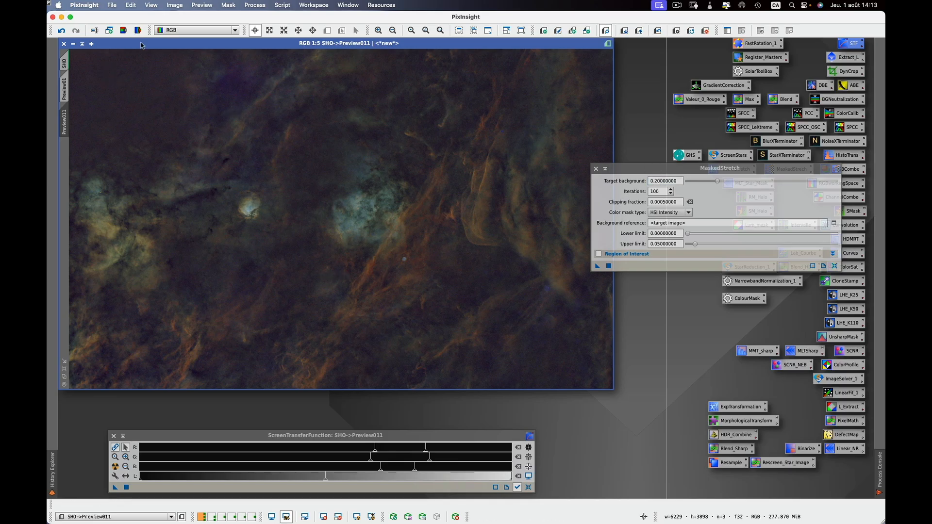
# Step: Delete all previews and apply MaskedStretch with target background 0.20 to SHO with its screen stretch off, closing the process when done
pyautogui.click(209, 5)
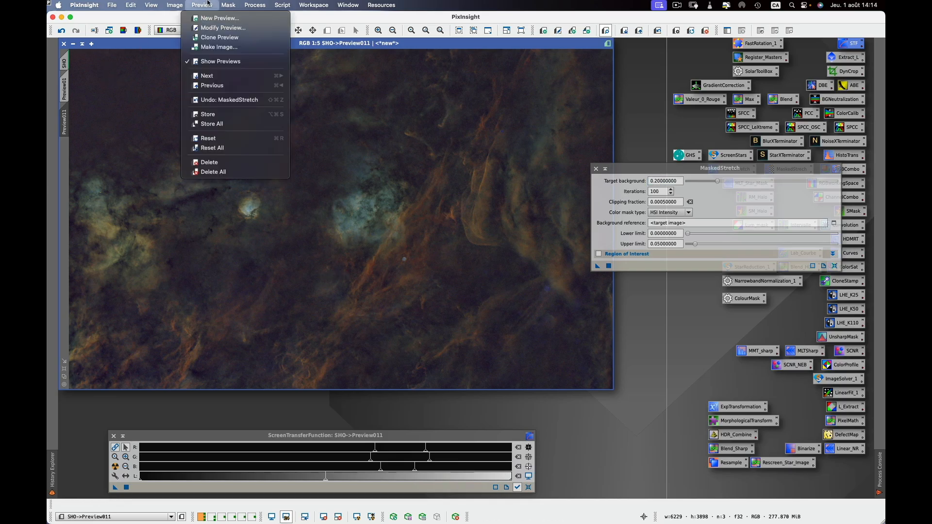
pyautogui.click(226, 172)
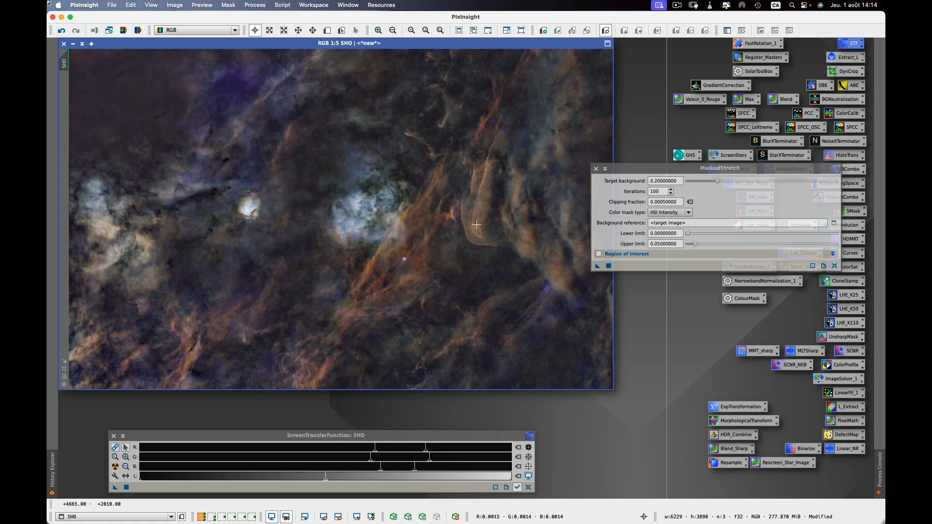
pyautogui.click(529, 478)
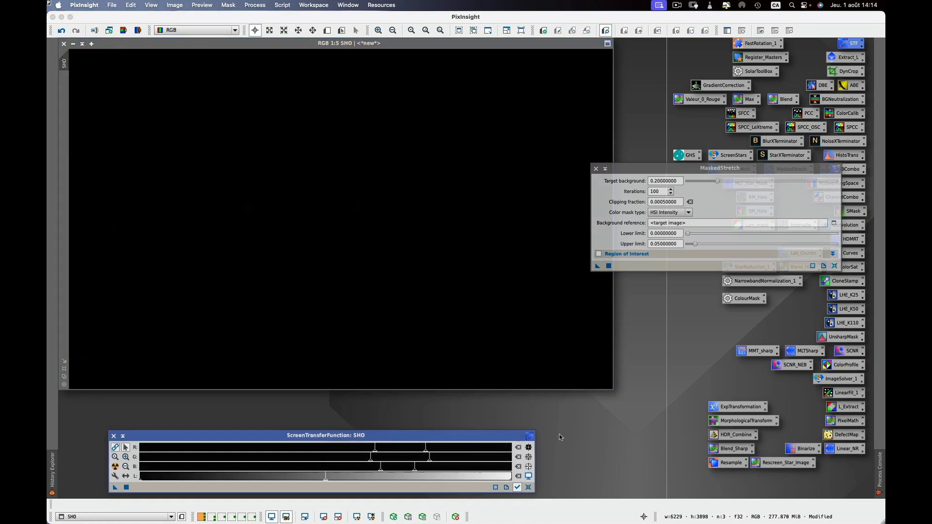
pyautogui.moveTo(598, 265); pyautogui.dragTo(500, 267)
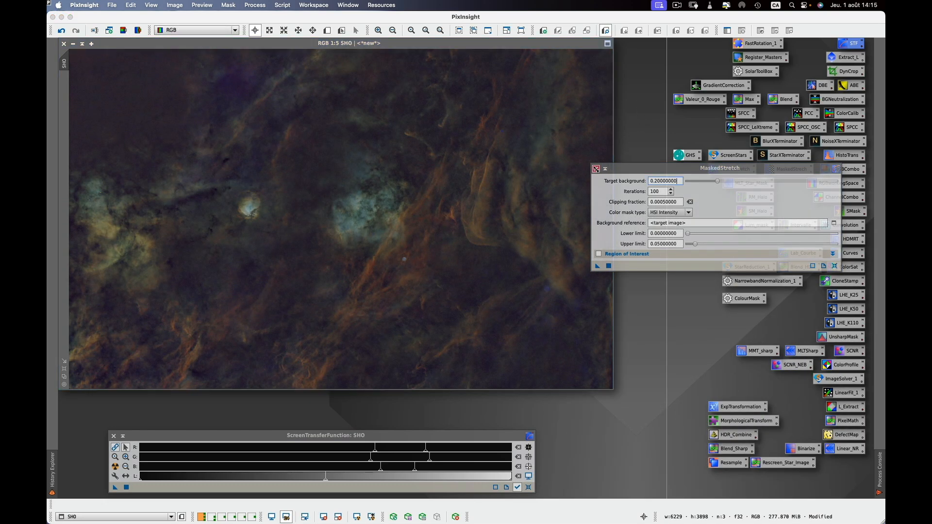
pyautogui.click(595, 169)
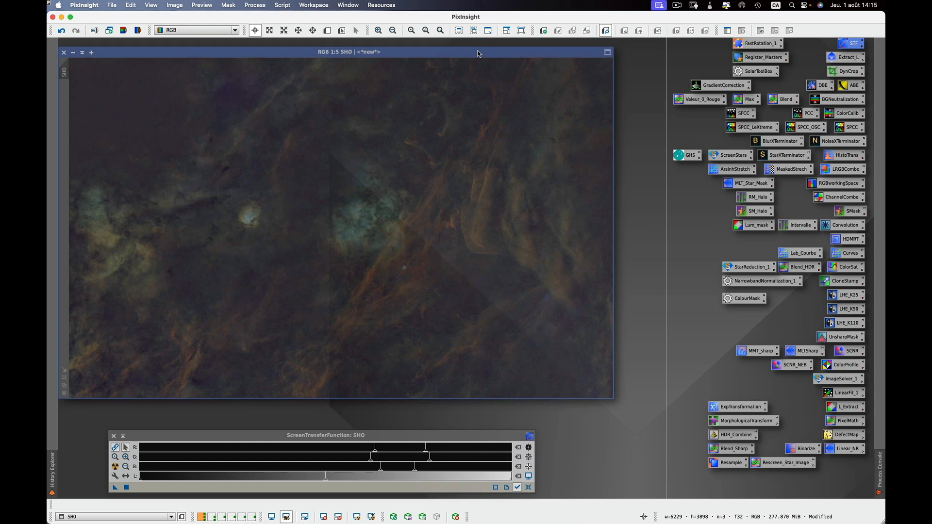
pyautogui.moveTo(475, 45); pyautogui.dragTo(484, 56)
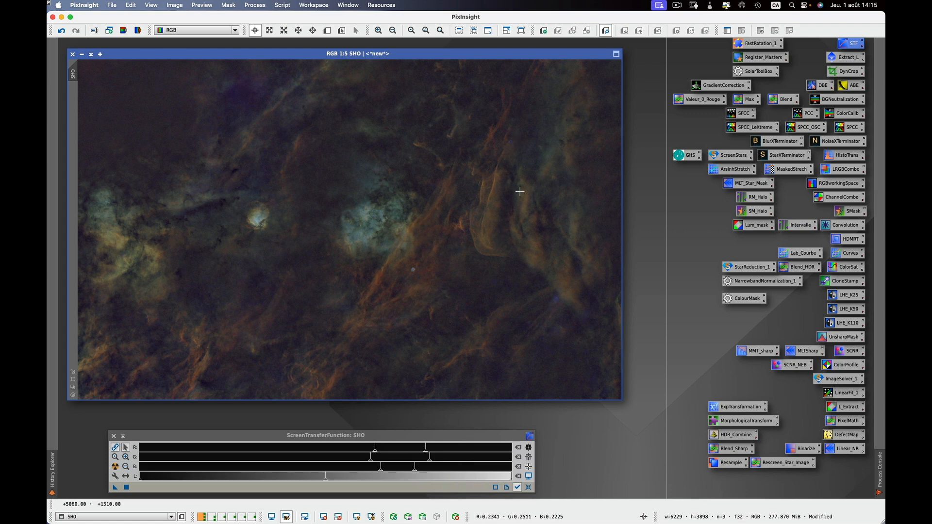
# Step: Launch the ImageBlend script, reset its settings and choose SHO as both the base image and the blend image
pyautogui.click(284, 6)
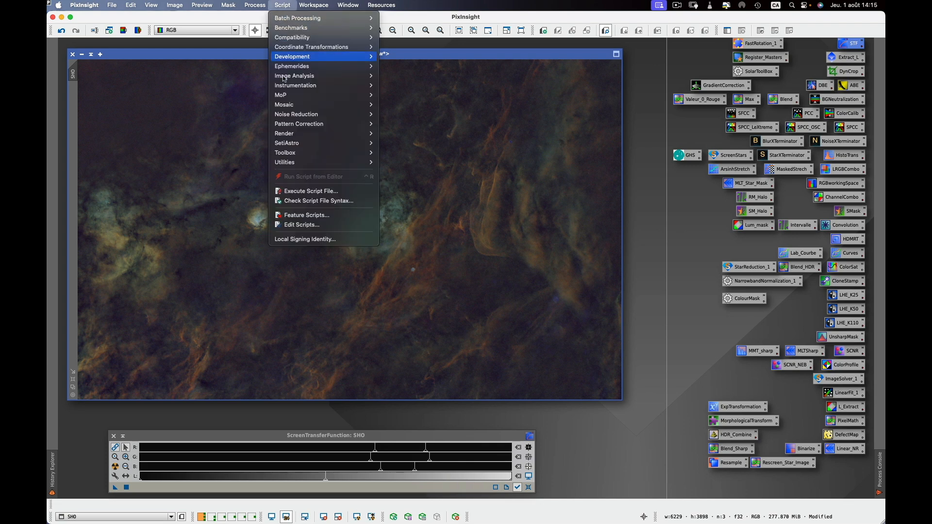
pyautogui.moveTo(287, 163)
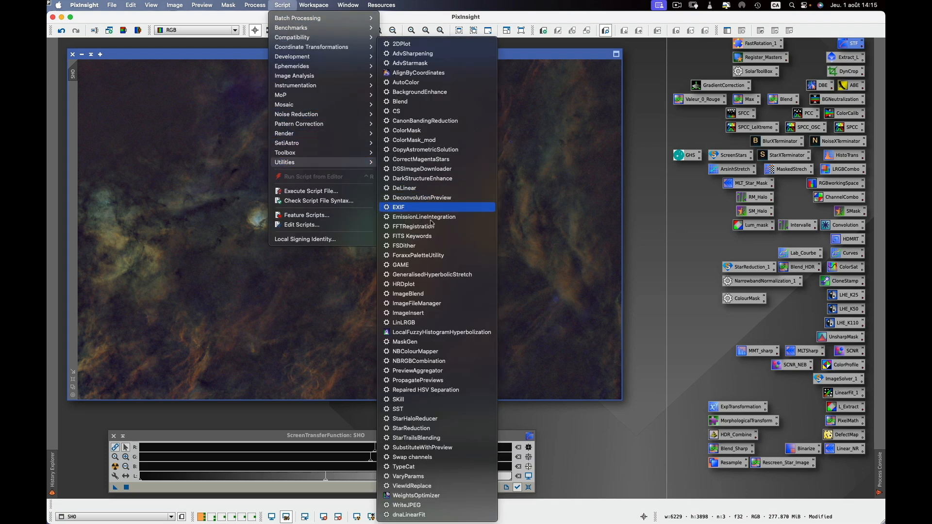
pyautogui.click(435, 294)
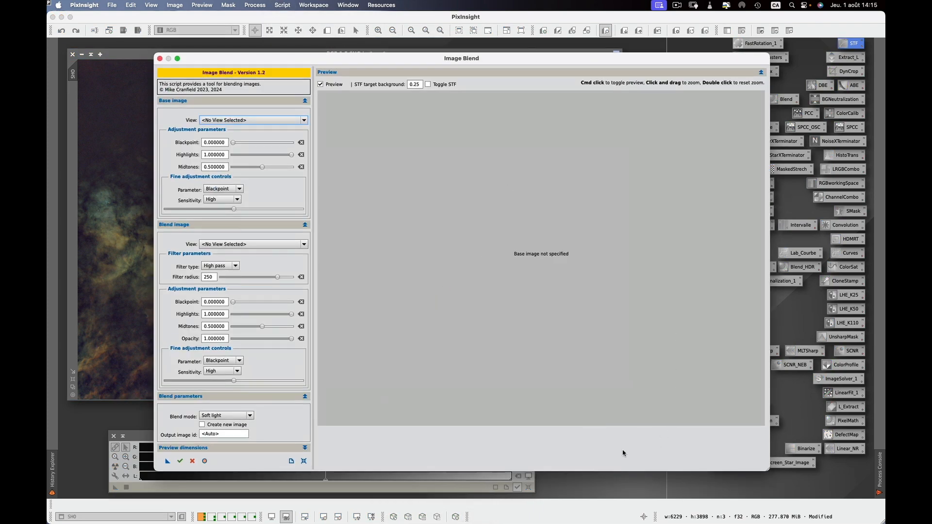
pyautogui.click(304, 462)
pyautogui.click(304, 120)
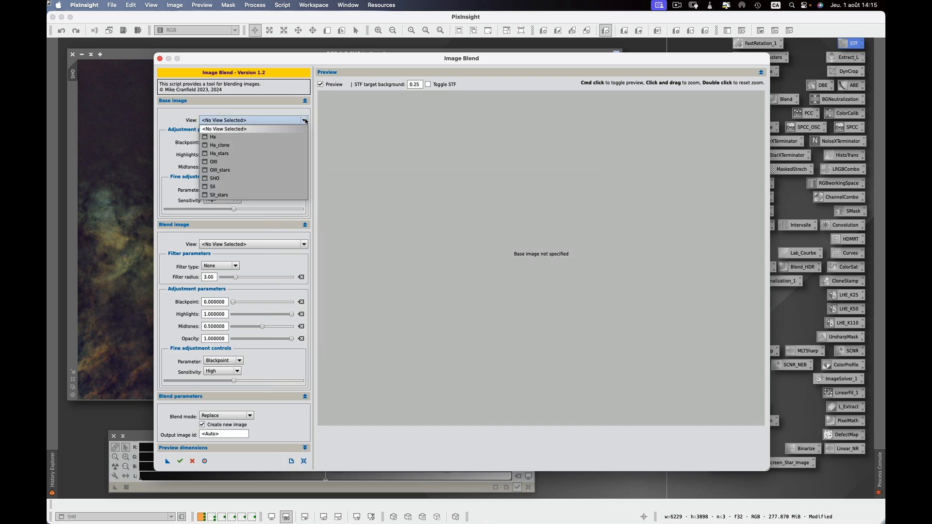
pyautogui.click(250, 181)
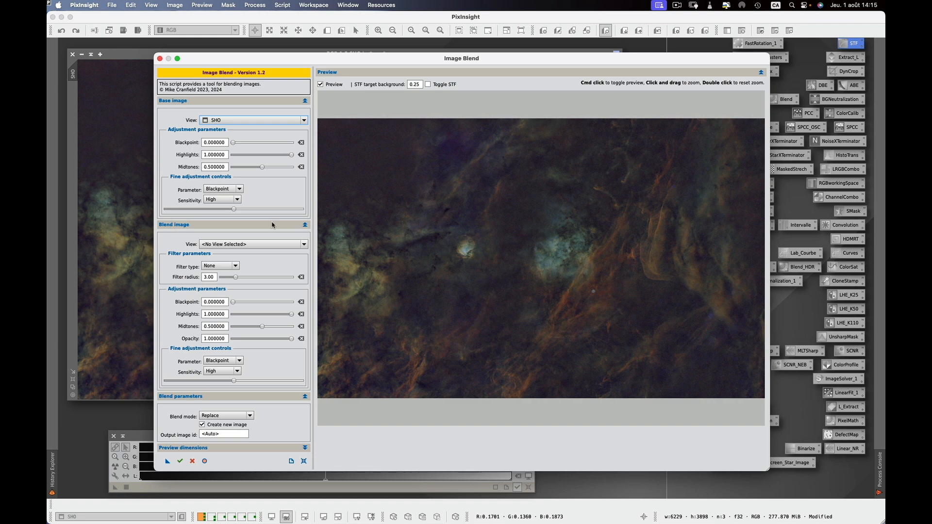
pyautogui.click(305, 246)
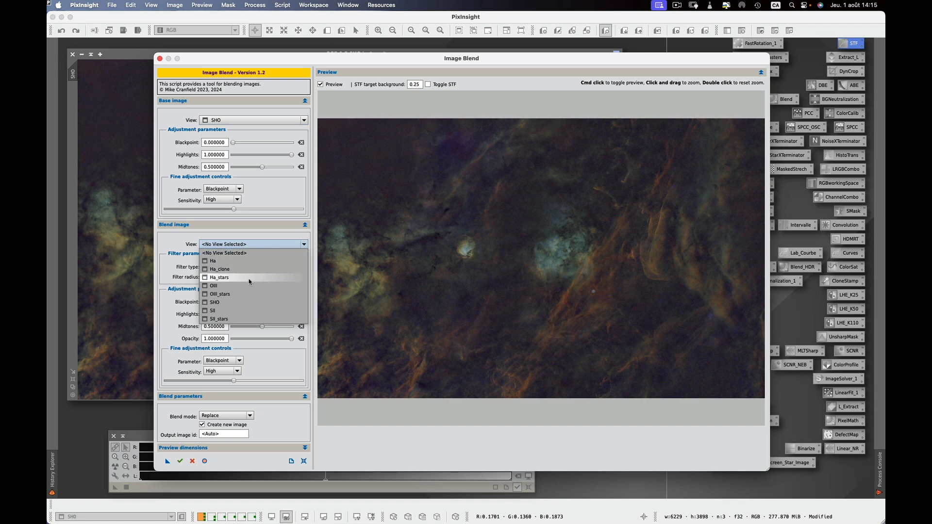
pyautogui.click(246, 303)
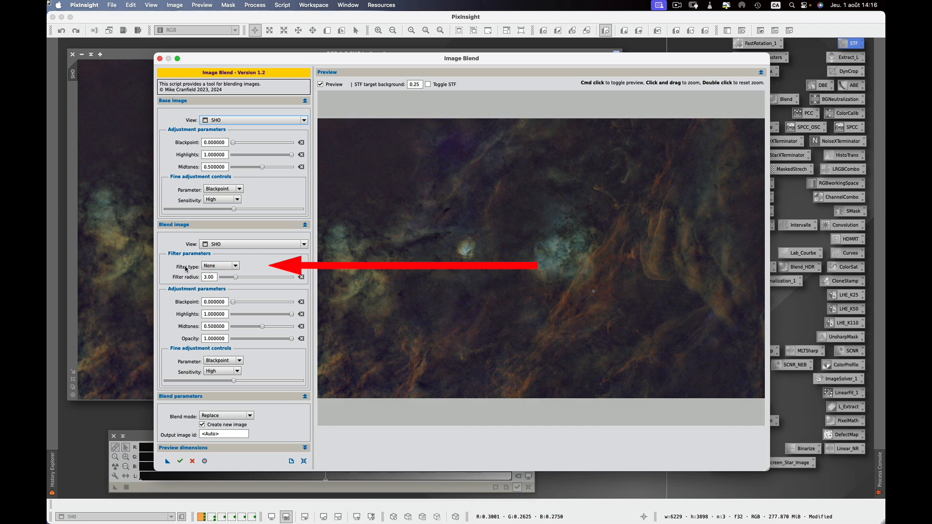
# Step: Set the blend image's filter type to High pass with a filter radius of 339
pyautogui.click(236, 266)
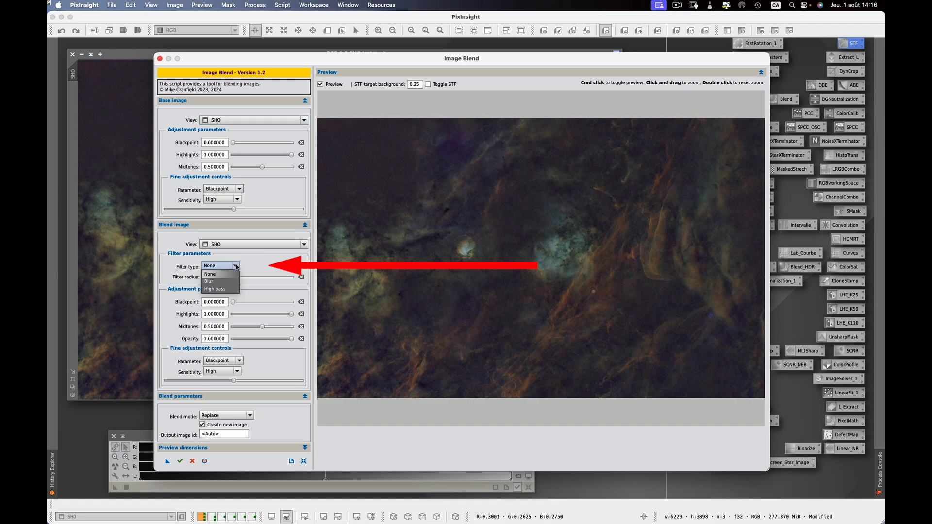
pyautogui.click(232, 290)
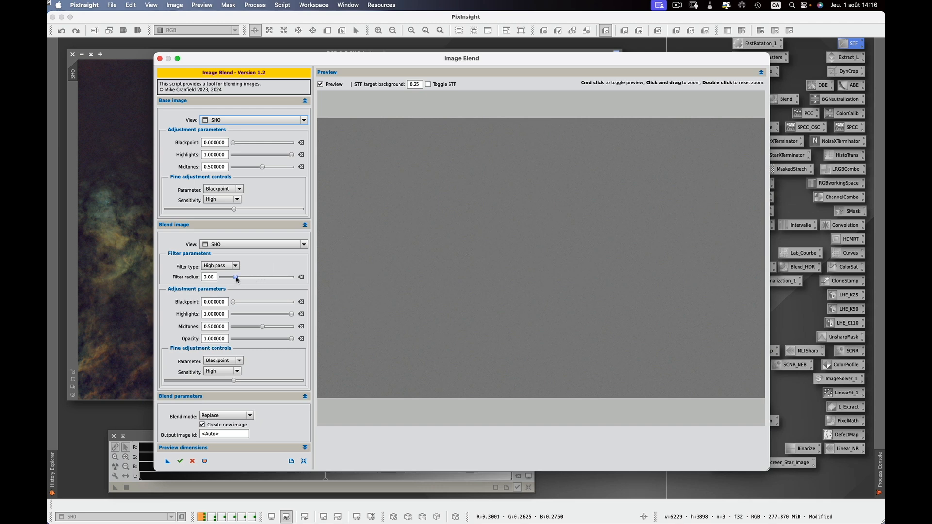
pyautogui.moveTo(237, 280); pyautogui.dragTo(269, 282)
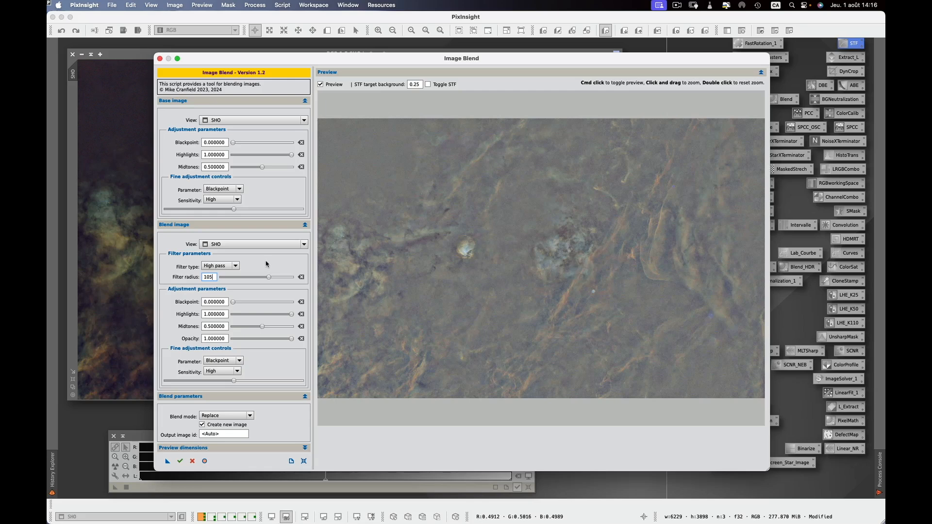
pyautogui.click(268, 278)
pyautogui.moveTo(268, 279); pyautogui.dragTo(282, 278)
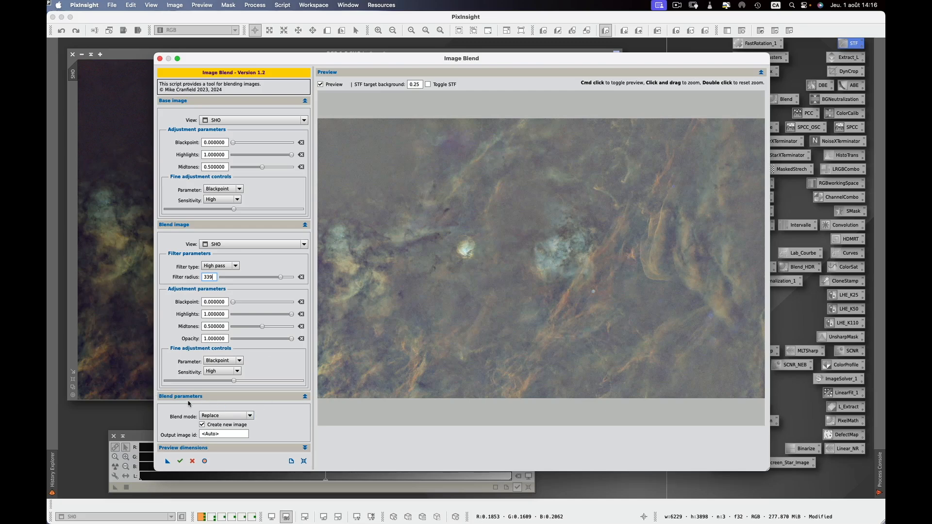
# Step: Try the Multiply blend mode in the Image Blend preview
pyautogui.click(251, 417)
pyautogui.click(246, 350)
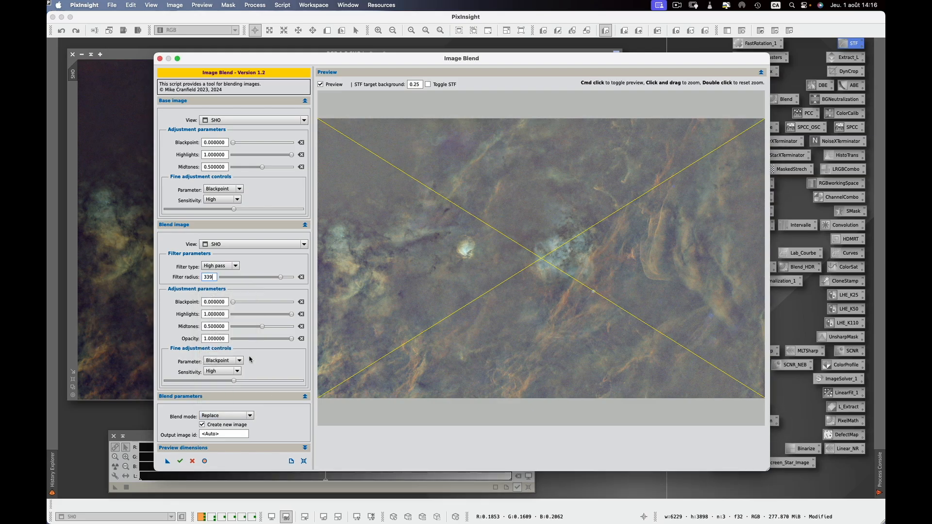
pyautogui.click(251, 416)
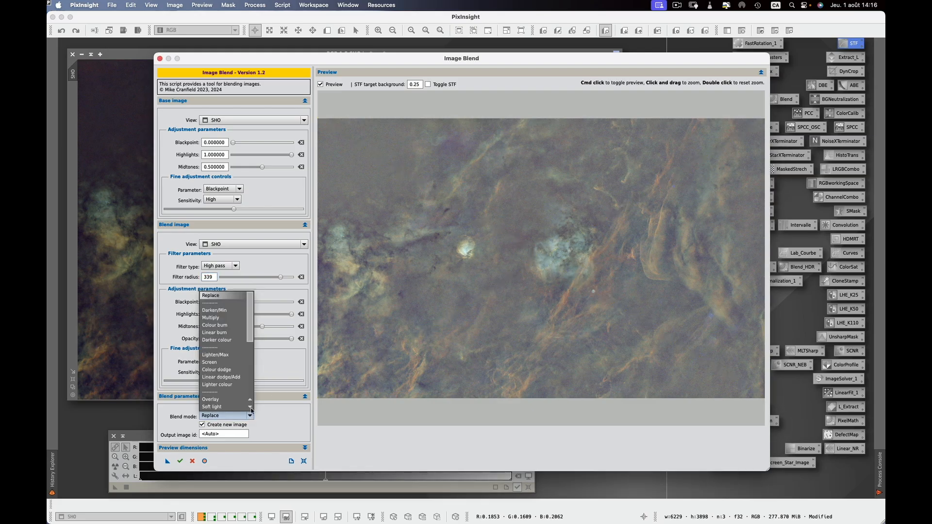
pyautogui.click(223, 319)
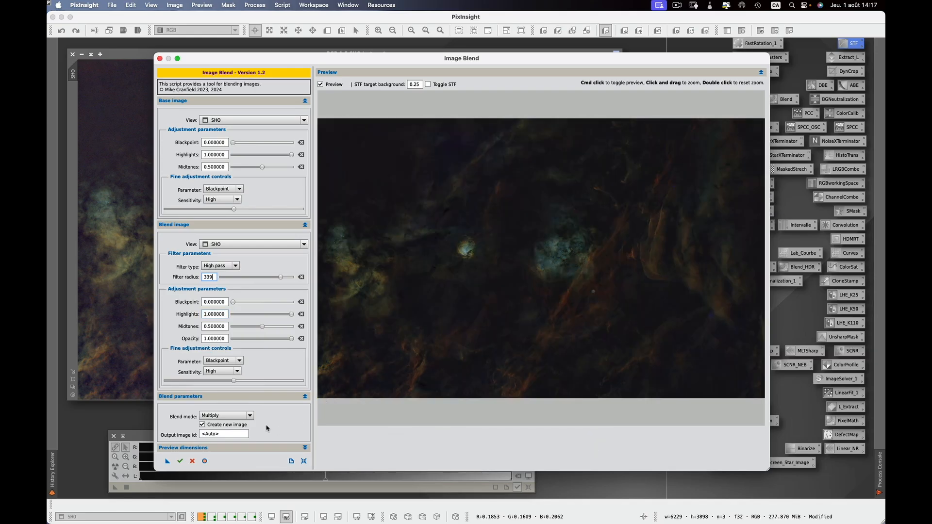
# Step: Try the Overlay blend mode in the Image Blend preview
pyautogui.click(250, 416)
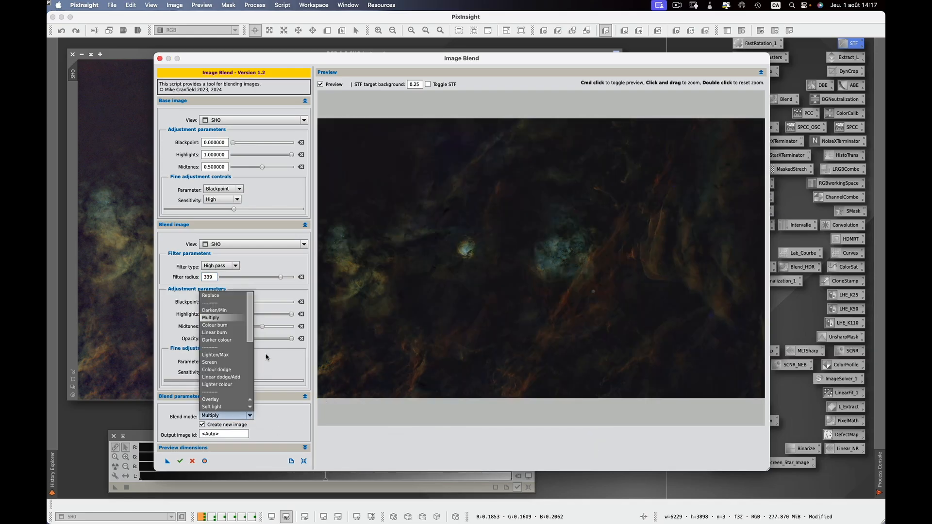
pyautogui.moveTo(250, 337); pyautogui.dragTo(253, 362)
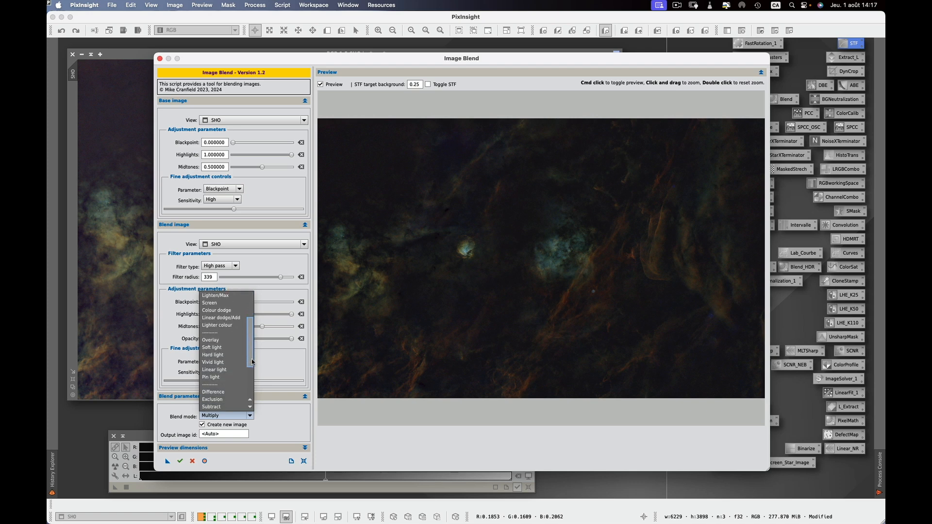
pyautogui.click(223, 342)
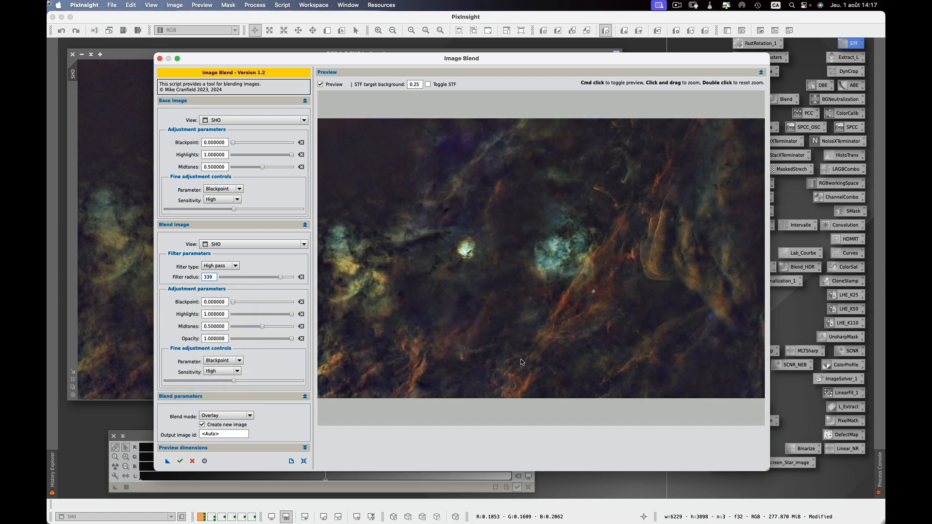
# Step: Set the blend mode to Soft light and reduce the blend image's opacity to about 0.75
pyautogui.click(251, 416)
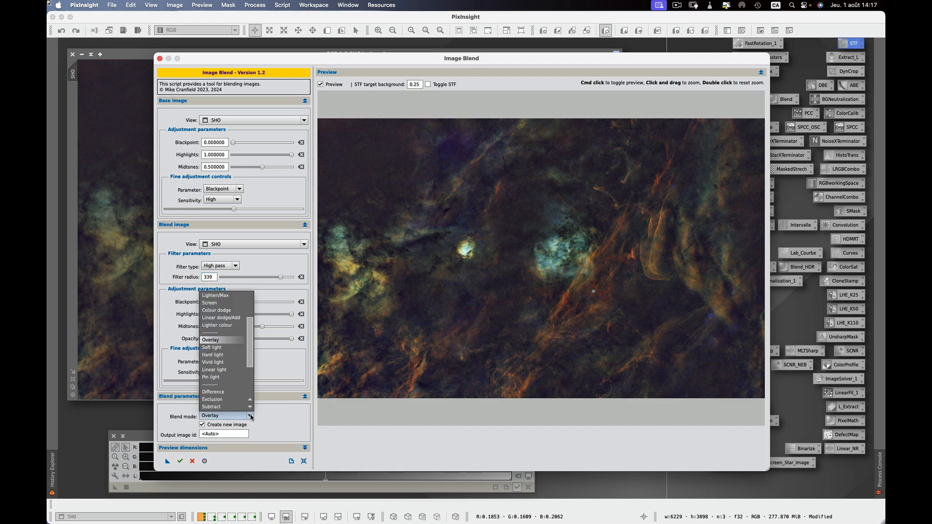
pyautogui.click(221, 348)
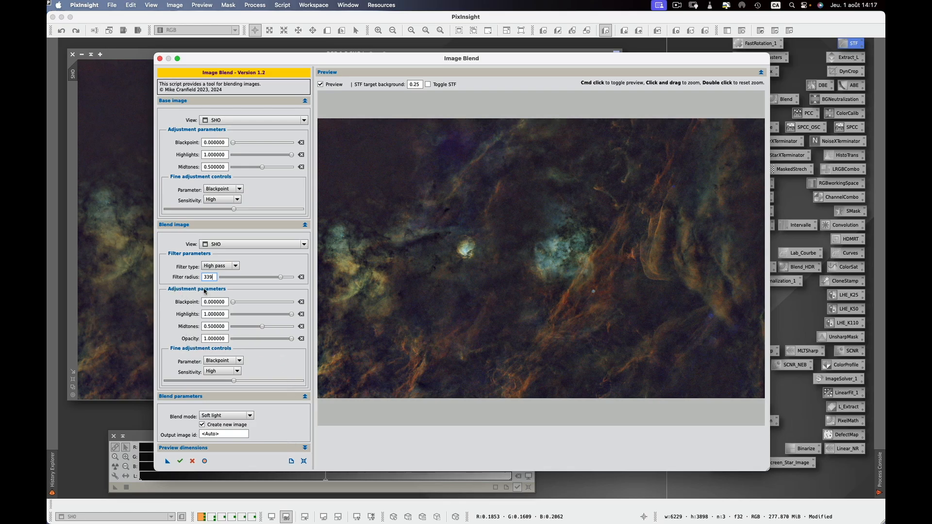
pyautogui.click(292, 339)
pyautogui.moveTo(292, 340); pyautogui.dragTo(248, 341)
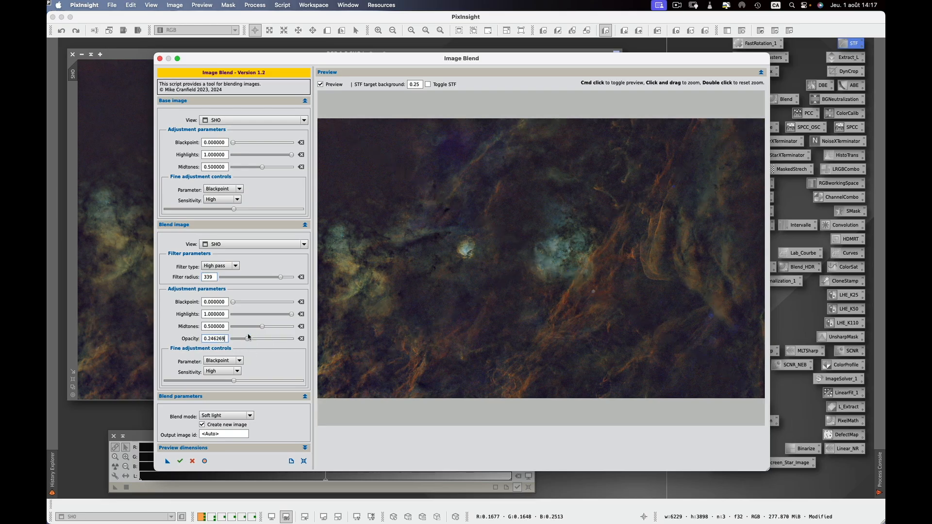
pyautogui.moveTo(249, 339); pyautogui.dragTo(264, 343)
pyautogui.moveTo(262, 339); pyautogui.dragTo(277, 343)
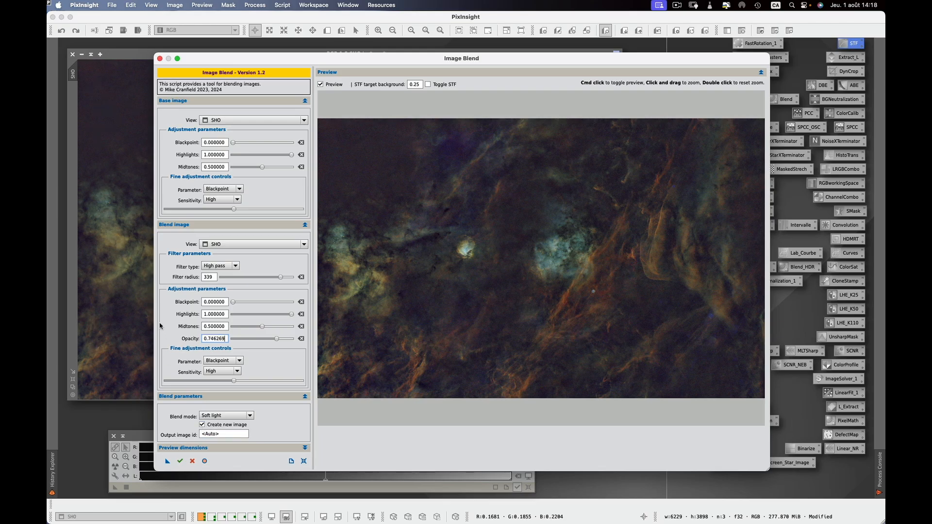
# Step: Turn off creating a new image, apply the blend directly to SHO and close the Image Blend script
pyautogui.click(202, 426)
pyautogui.click(181, 462)
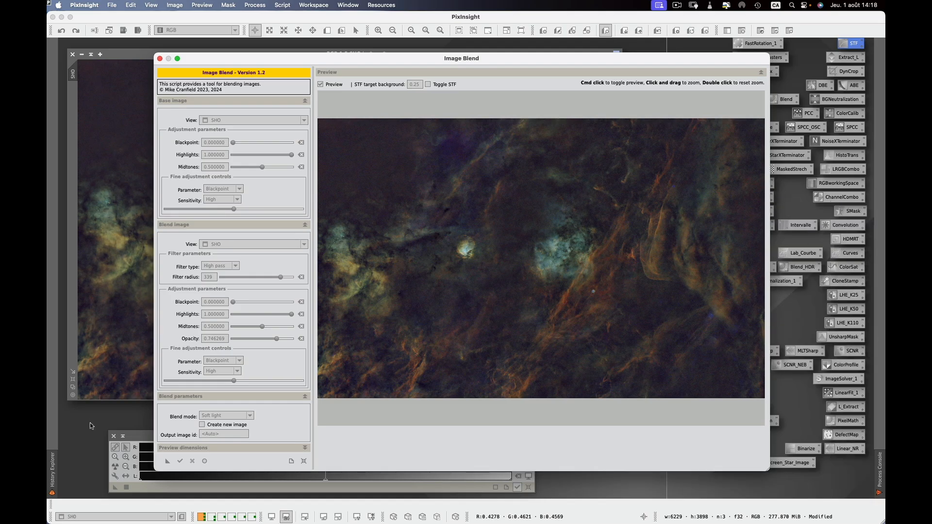
pyautogui.click(160, 59)
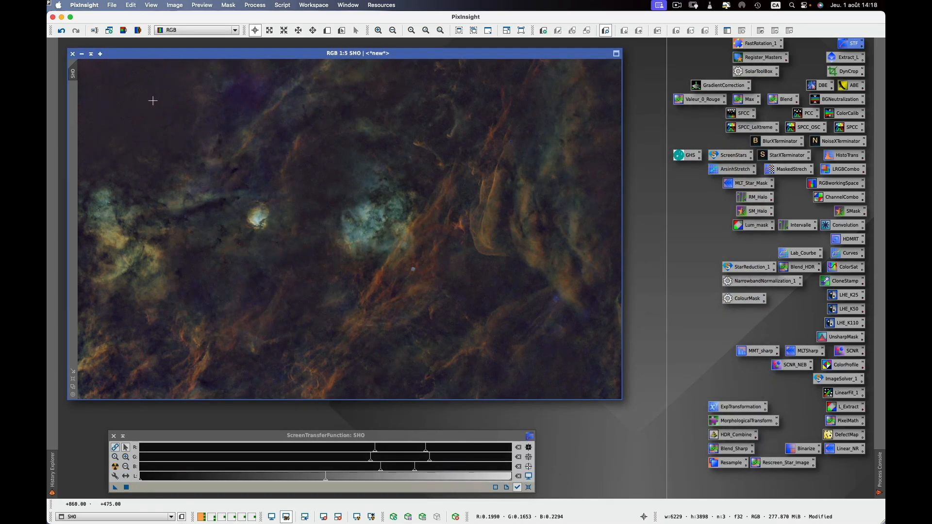
# Step: Compare SHO before and after the blend by undoing and redoing it, and inspect the small bright nebula up close
pyautogui.click(61, 30)
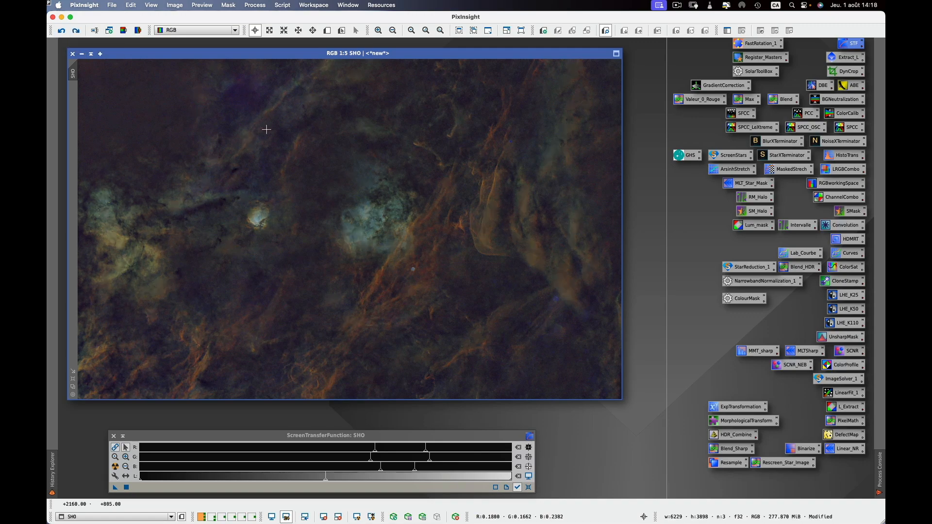
pyautogui.click(78, 31)
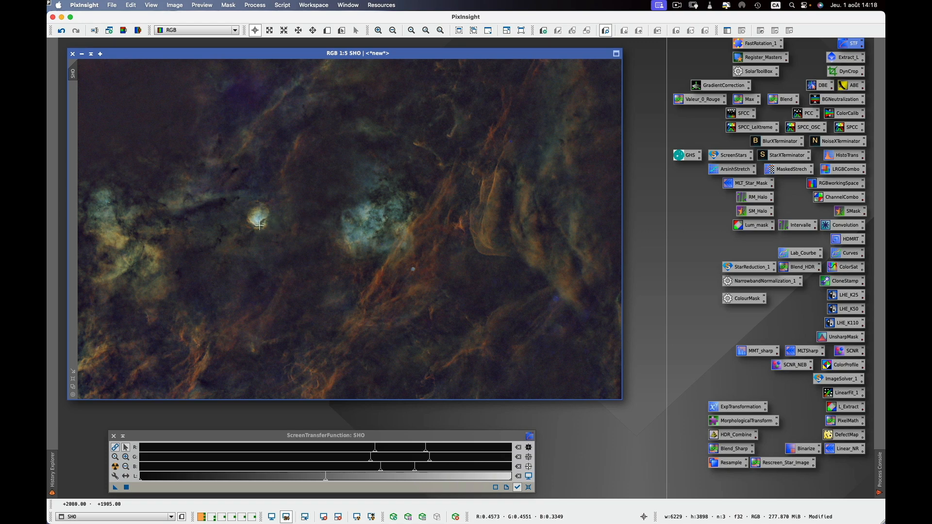
pyautogui.scroll(2, 259, 224)
pyautogui.scroll(1, 259, 221)
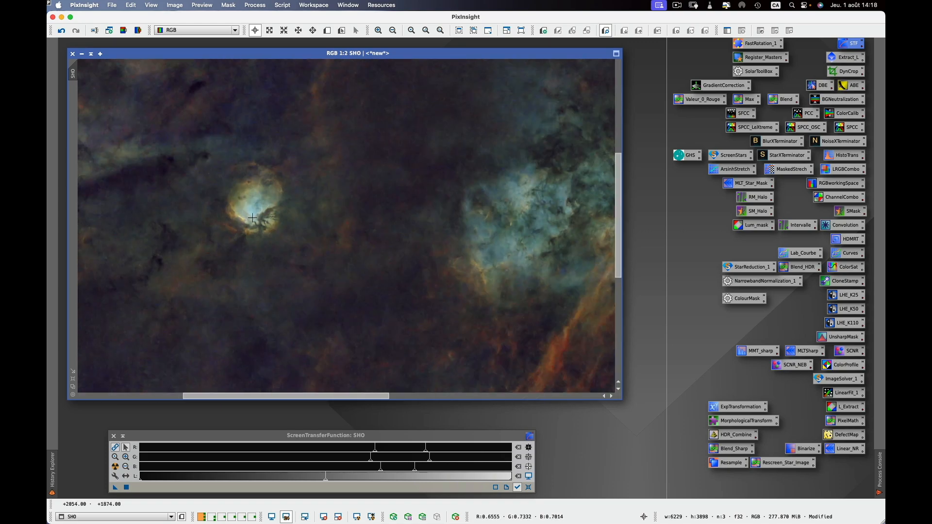
pyautogui.moveTo(250, 211)
pyautogui.mouseDown()
pyautogui.moveTo(264, 196)
pyautogui.moveTo(251, 199)
pyautogui.moveTo(256, 205)
pyautogui.mouseUp()
pyautogui.scroll(-1, 362, 241)
pyautogui.scroll(-2, 361, 240)
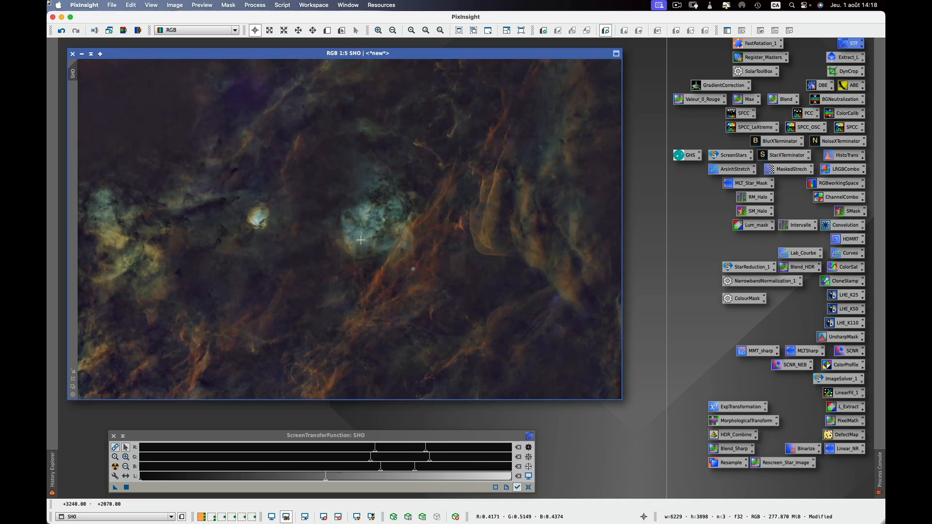
# Step: Apply NoiseXTerminator to SHO with Denoise set to 0.40, closing the process when done
pyautogui.doubleClick(837, 141)
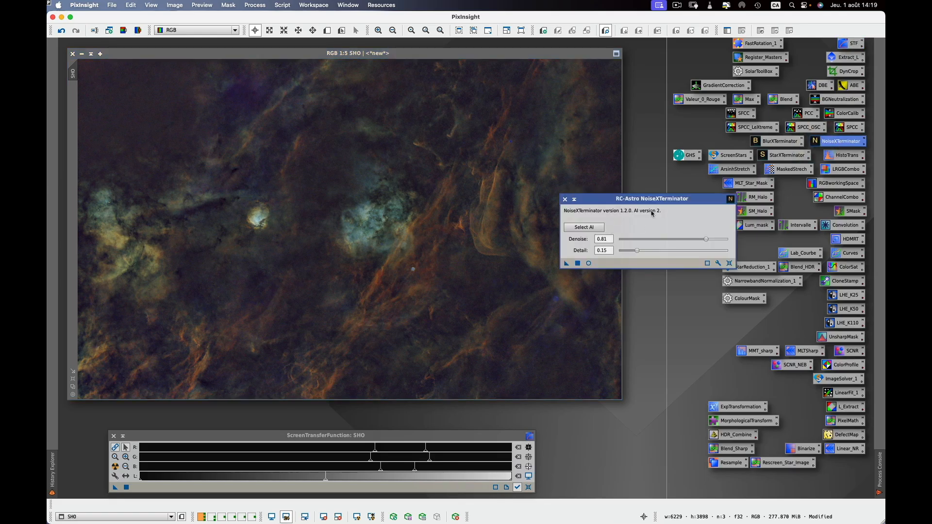
pyautogui.click(652, 213)
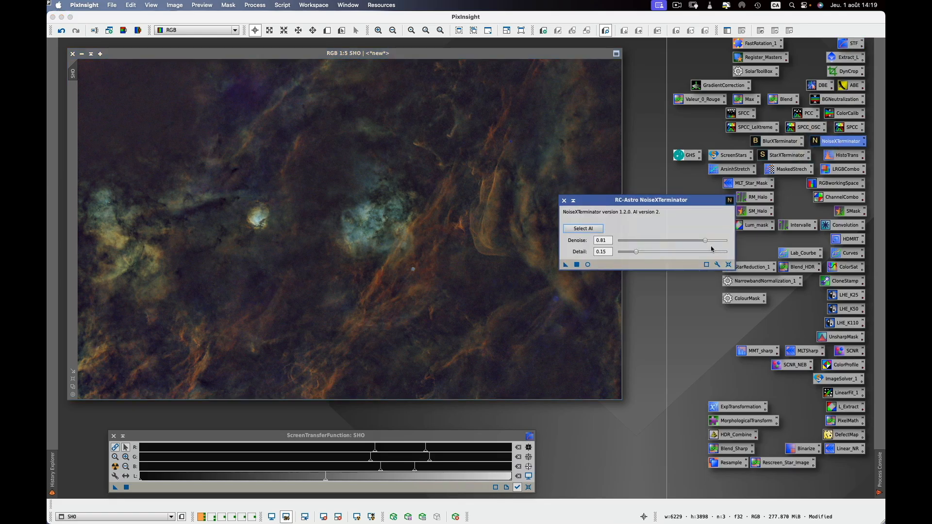
pyautogui.moveTo(704, 241); pyautogui.dragTo(661, 244)
pyautogui.moveTo(565, 266); pyautogui.dragTo(468, 269)
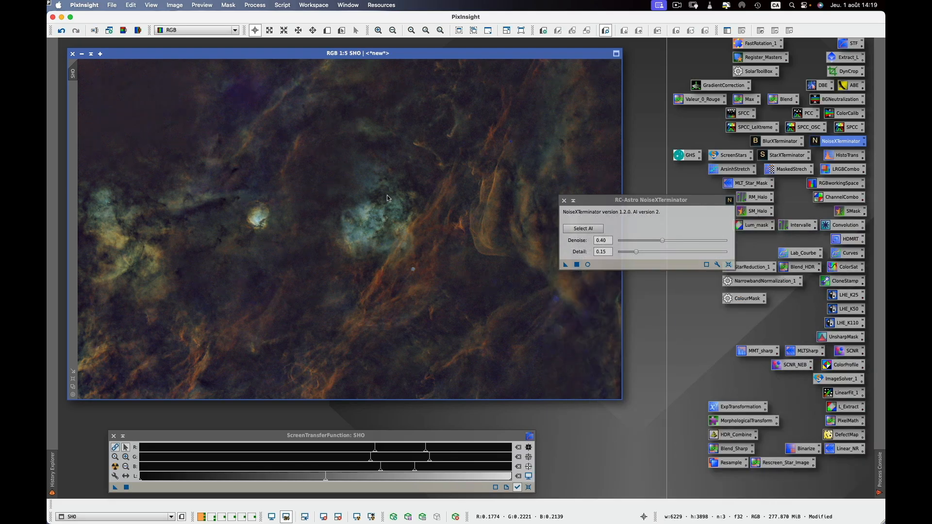
pyautogui.click(564, 201)
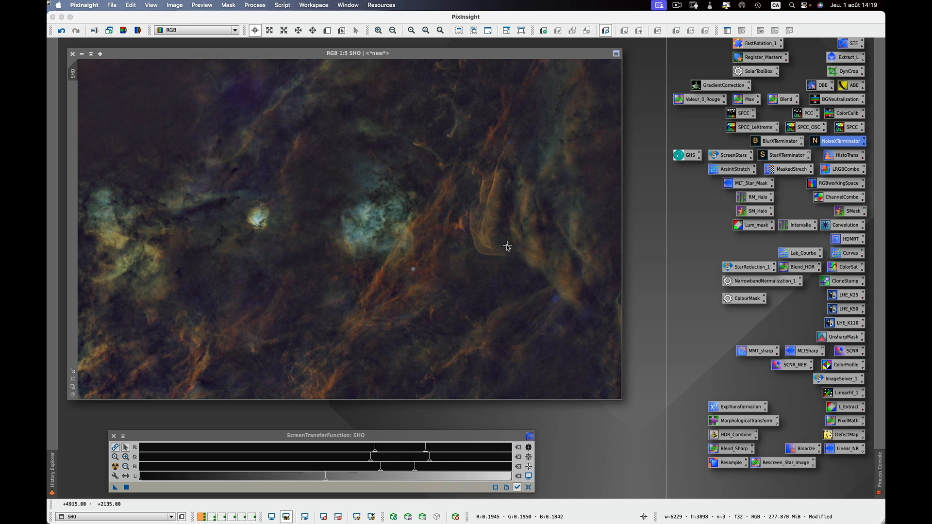
pyautogui.click(457, 55)
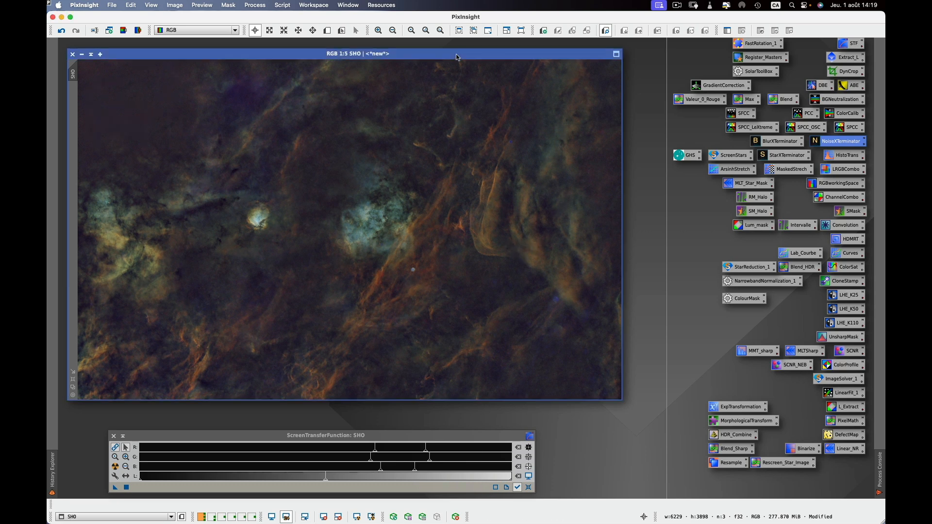